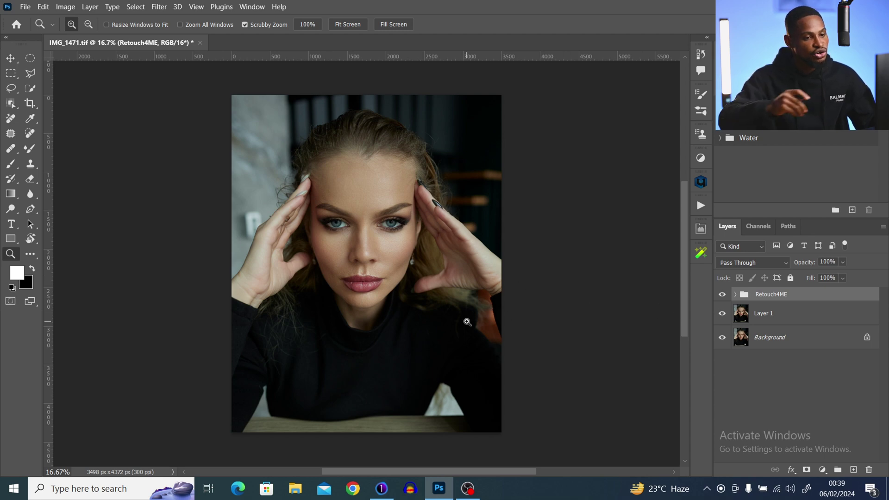
Stamp all visible layers into a new Layer 2 and convert it for Smart Filters
key(ctrl+shift+alt+e)
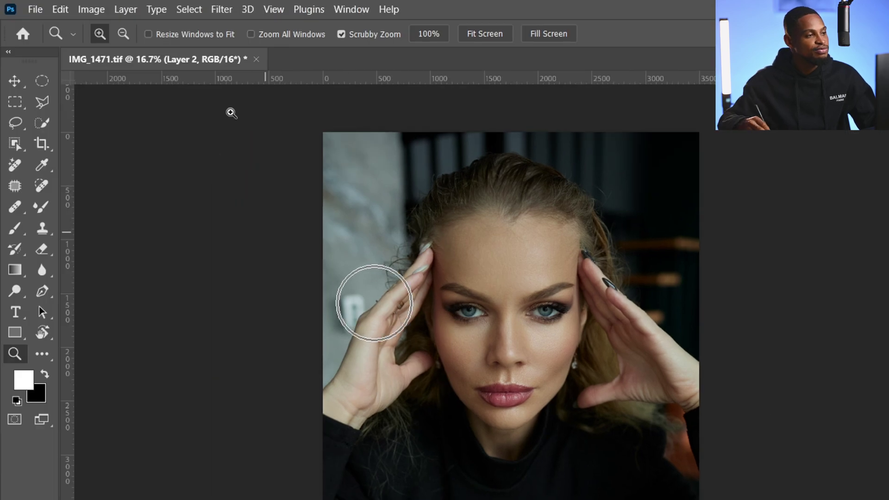
click(223, 10)
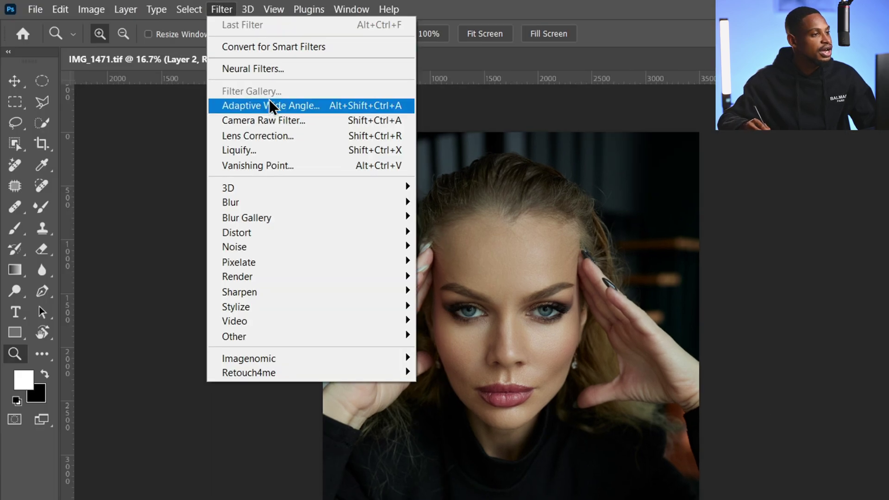
click(281, 49)
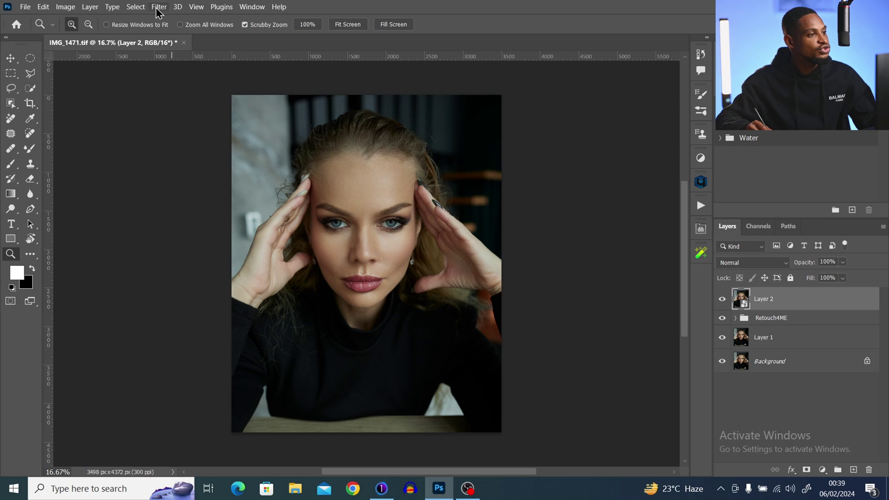
click(222, 9)
Open the Camera Raw Filter on Layer 2 and zoom in to inspect the face
click(211, 87)
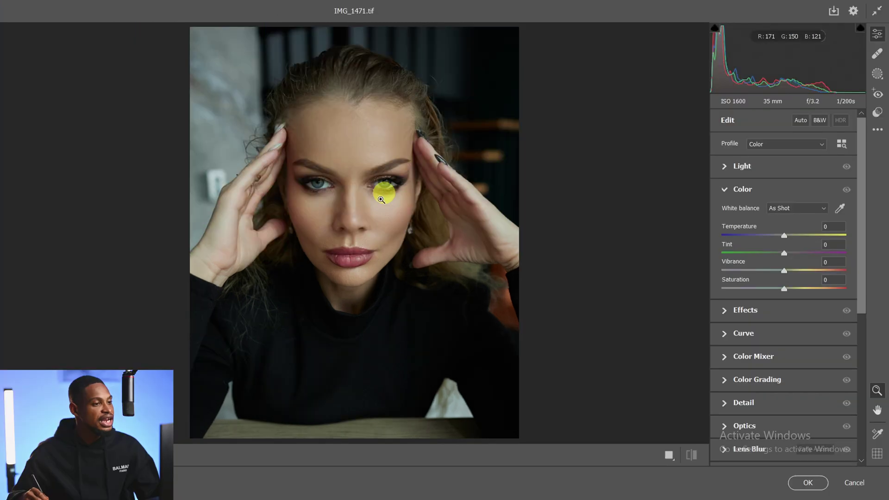
click(383, 135)
drag(383, 134, 384, 160)
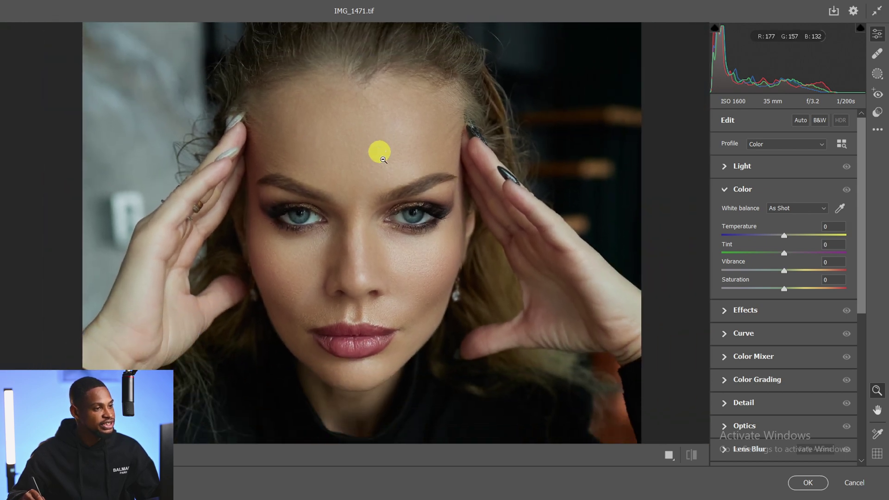
drag(410, 189, 377, 189)
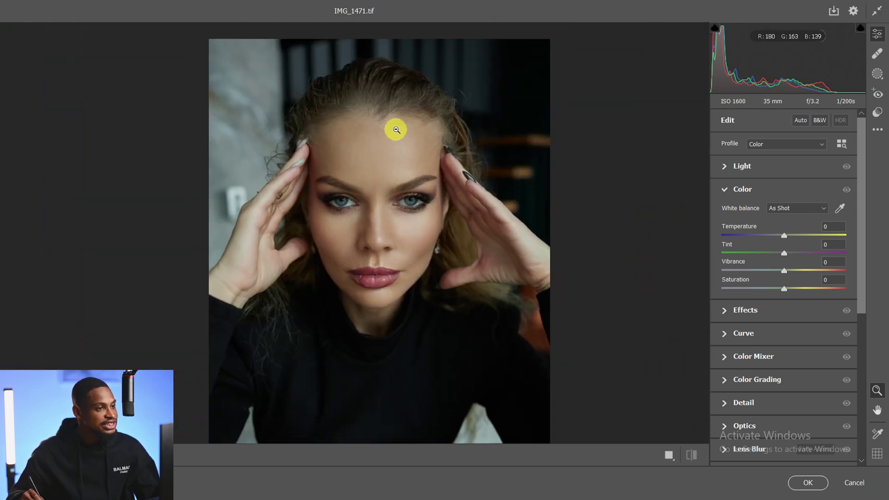
drag(396, 130, 412, 156)
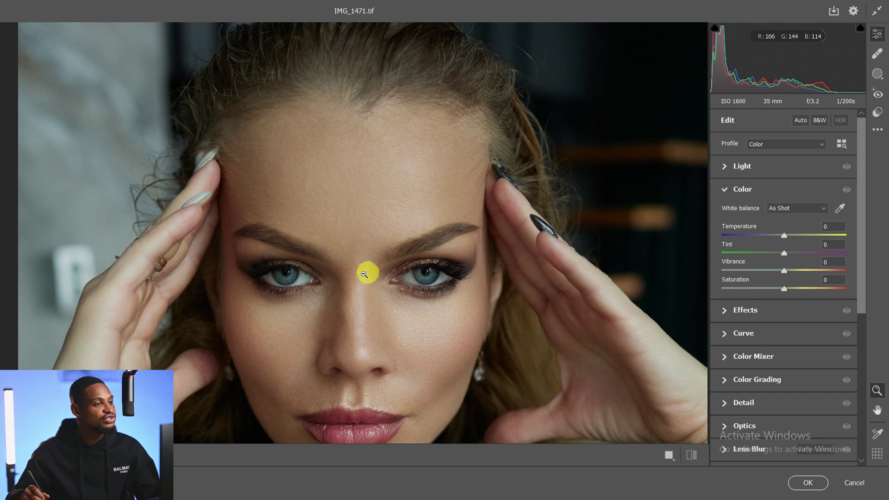
click(726, 192)
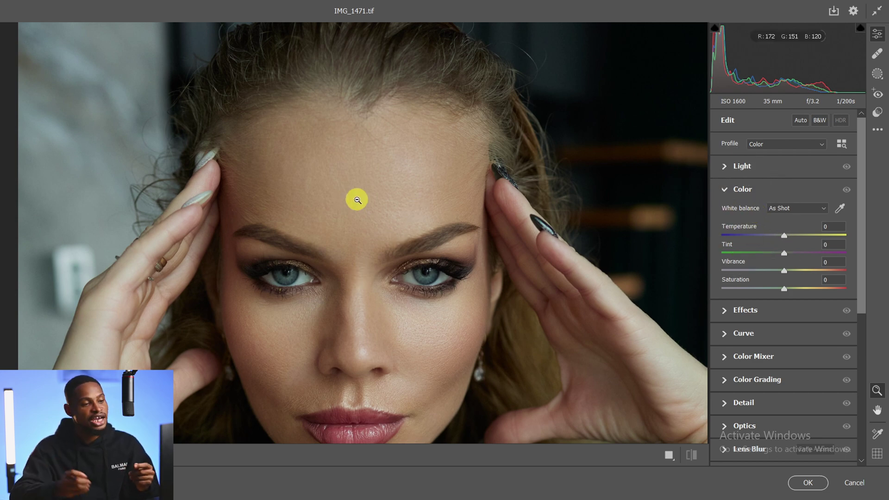
alt+click(426, 200)
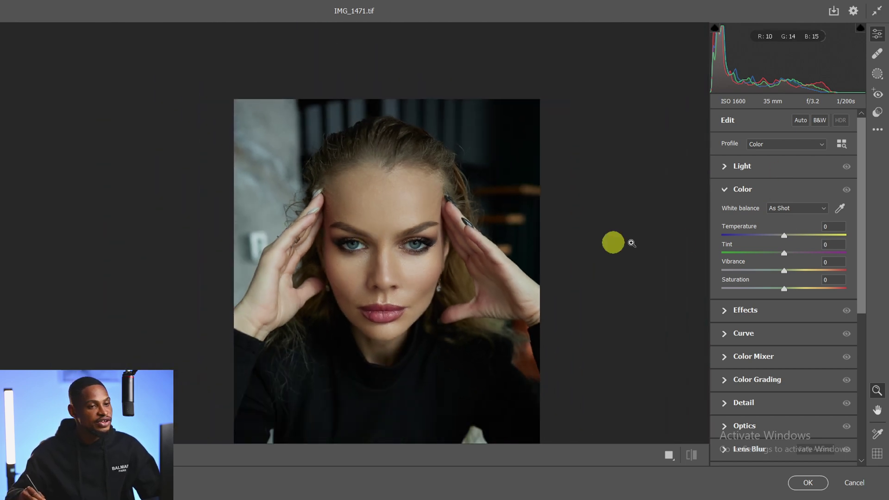
Set the white balance to Auto, giving Temperature -11 and Tint -4
click(803, 208)
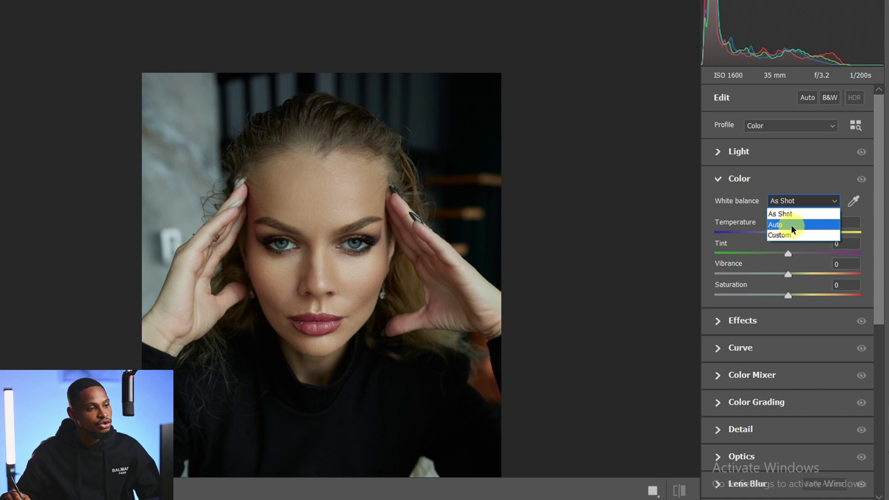
click(778, 224)
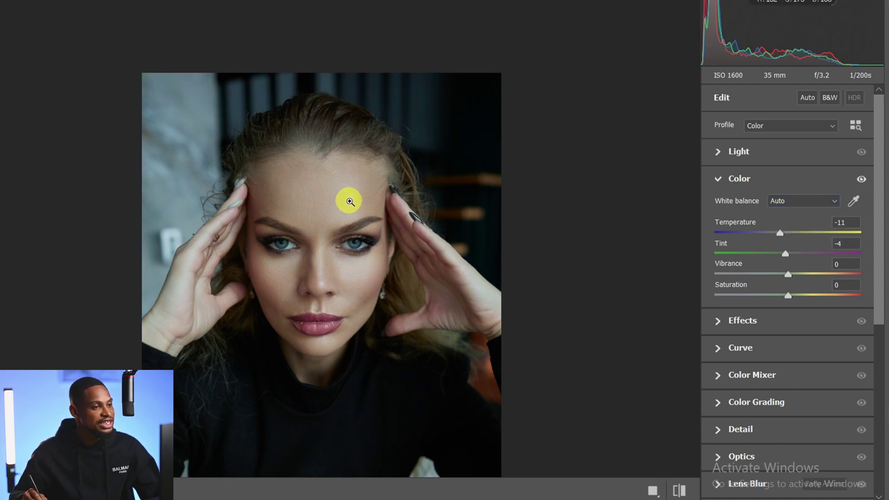
mouse_move(349, 203)
mouse_down()
mouse_move(382, 197)
mouse_move(347, 203)
mouse_up()
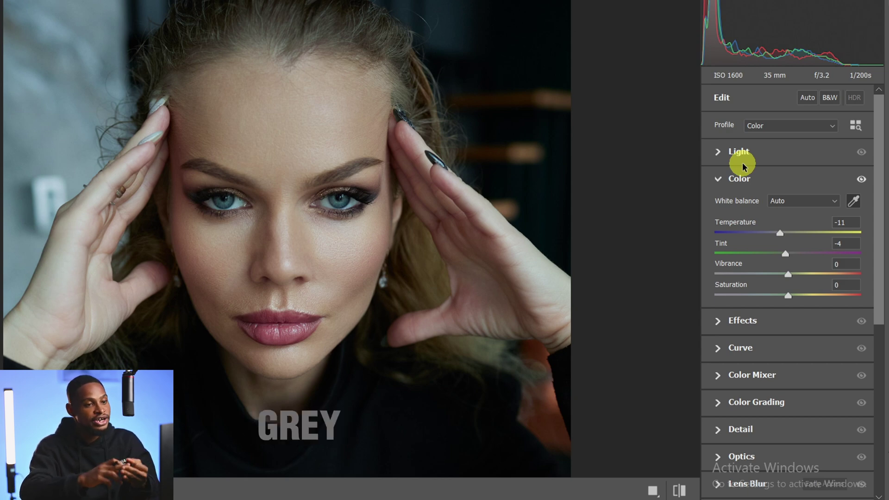
click(412, 224)
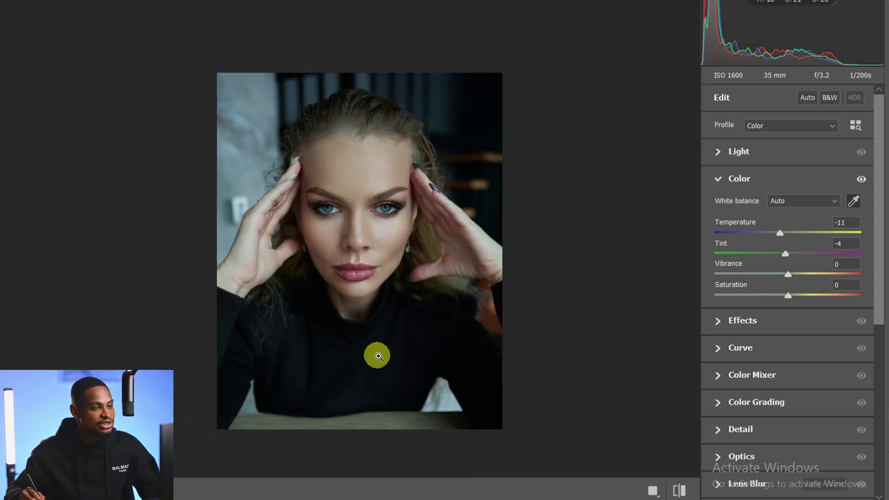
Try the white balance eyedropper on spots of the eyes, then compare with the original
click(852, 201)
click(403, 387)
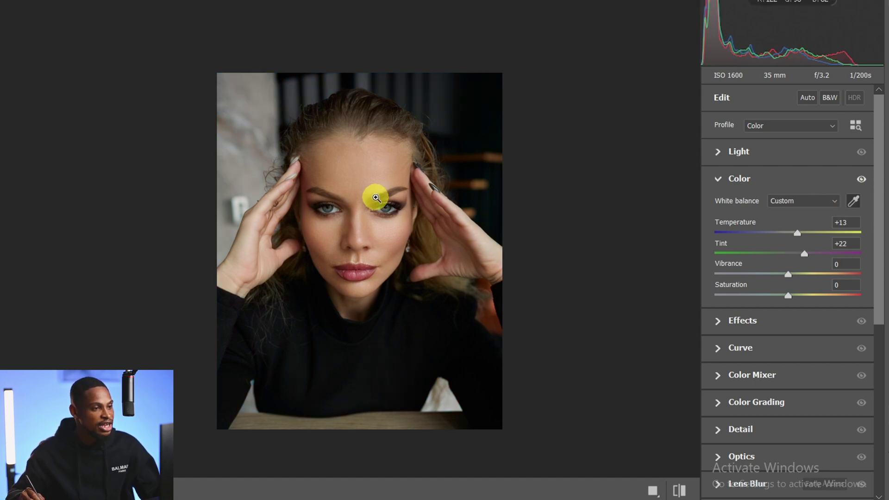
click(376, 198)
click(394, 263)
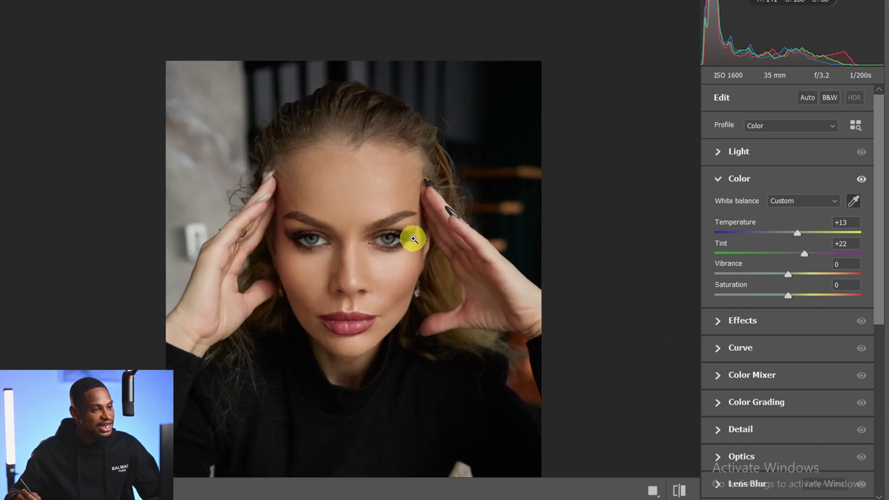
click(385, 239)
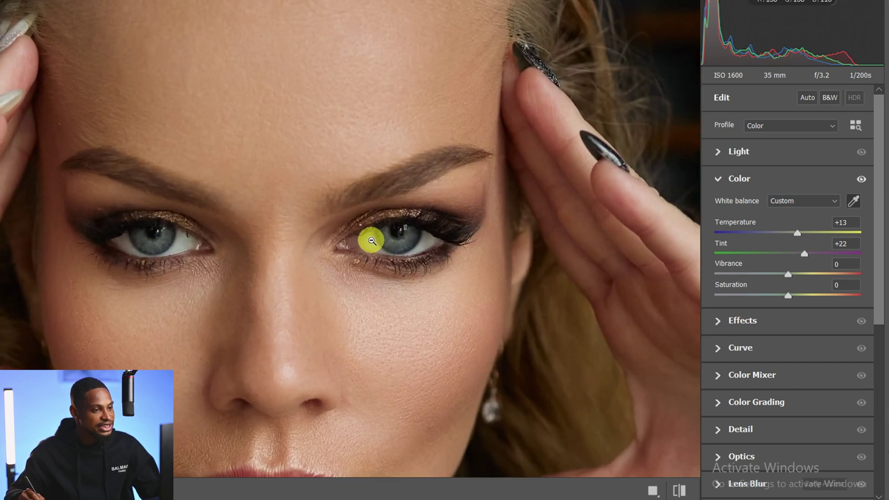
click(853, 200)
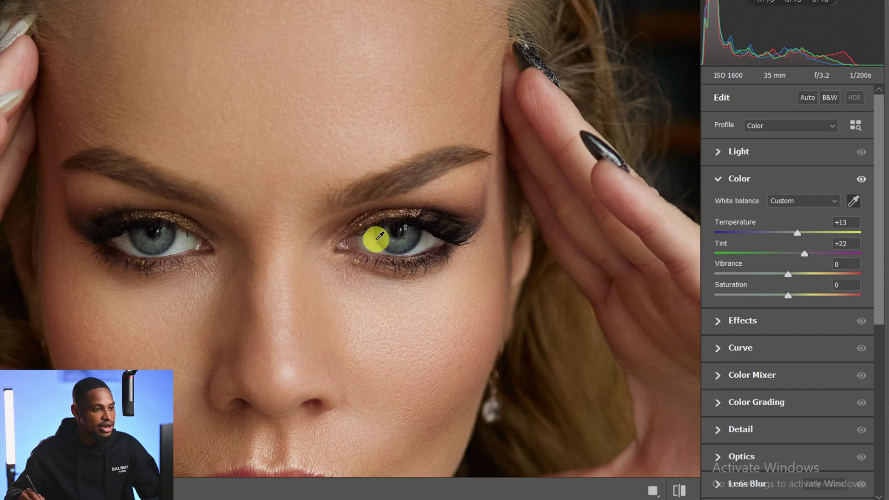
click(374, 239)
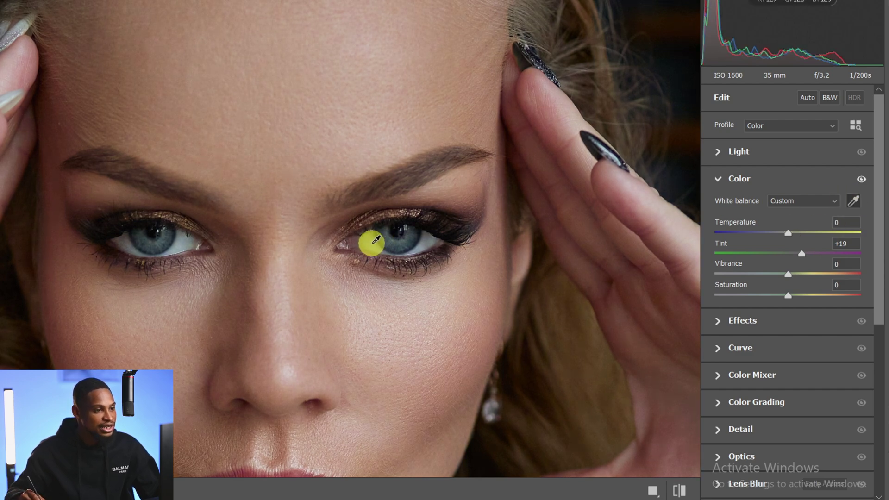
click(423, 244)
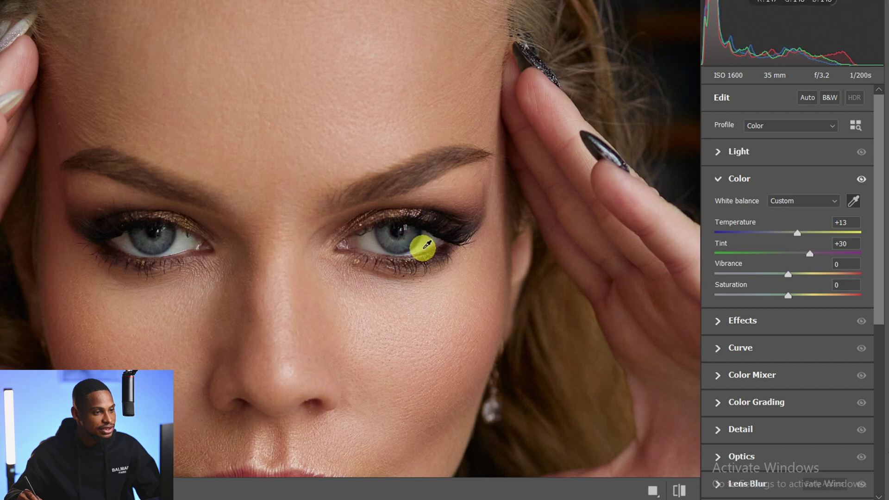
click(391, 183)
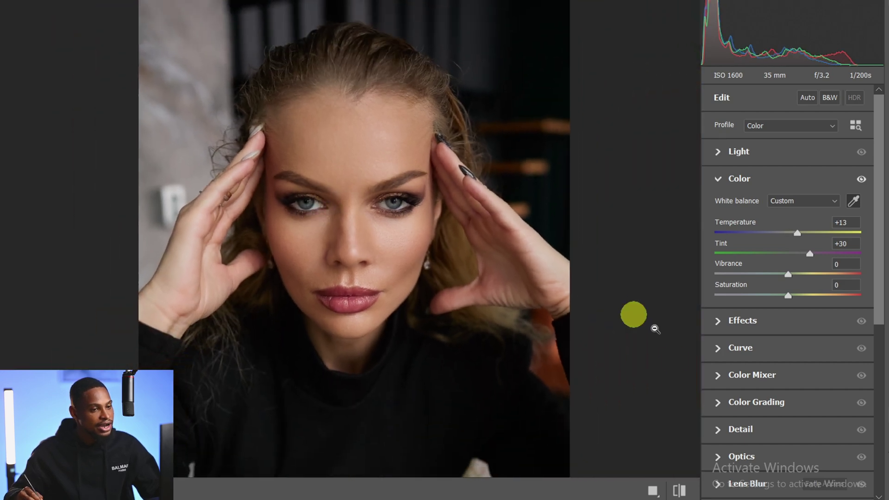
click(679, 489)
click(679, 490)
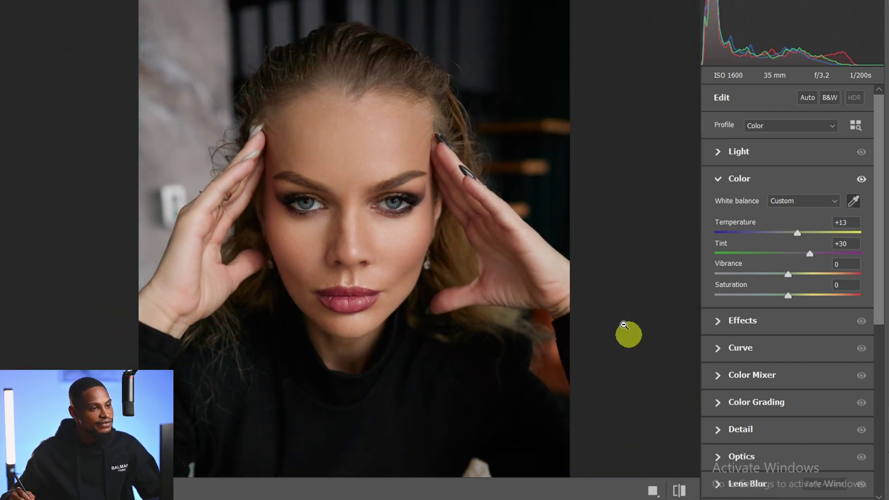
Reset white balance to As Shot, then set Tint to +32 and Temperature to +12
click(794, 200)
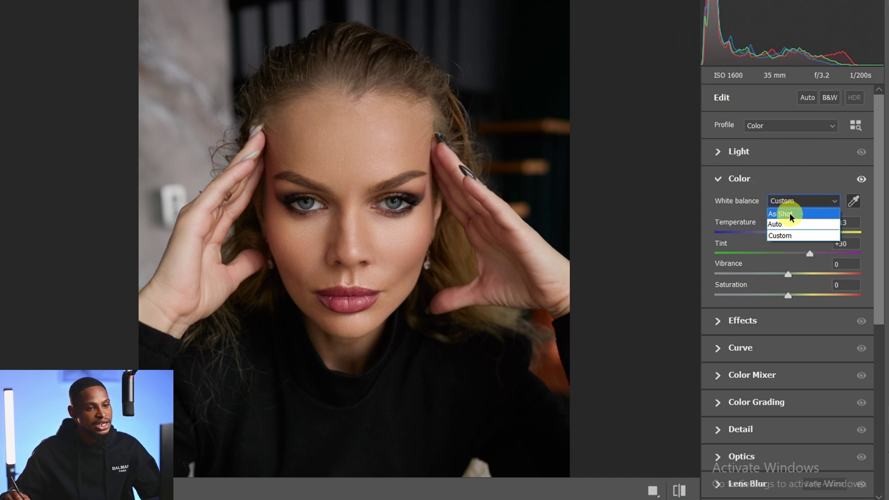
click(791, 214)
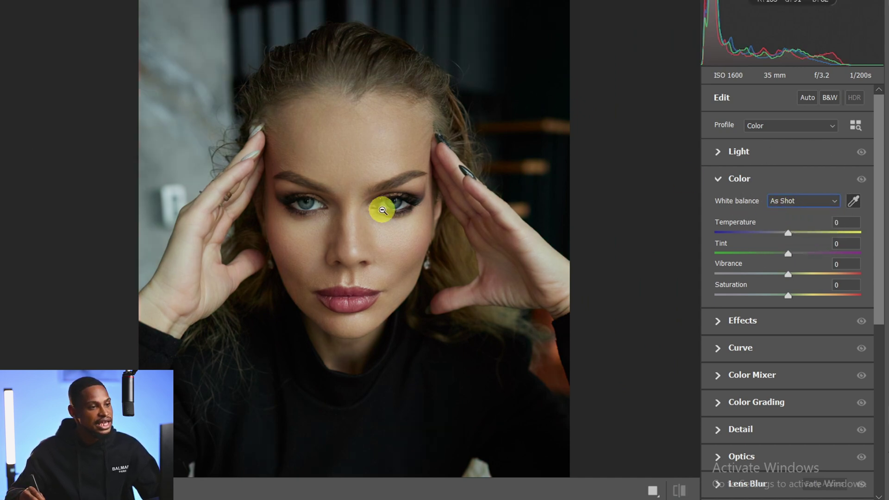
click(402, 212)
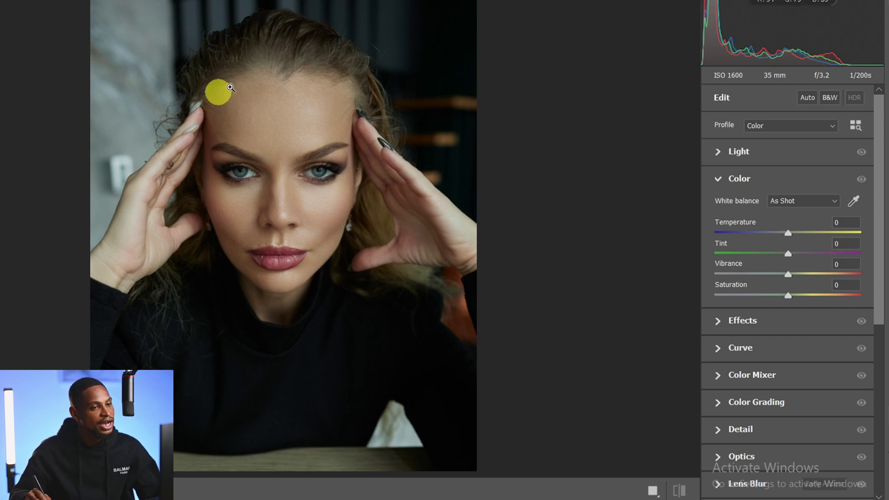
click(735, 258)
click(791, 254)
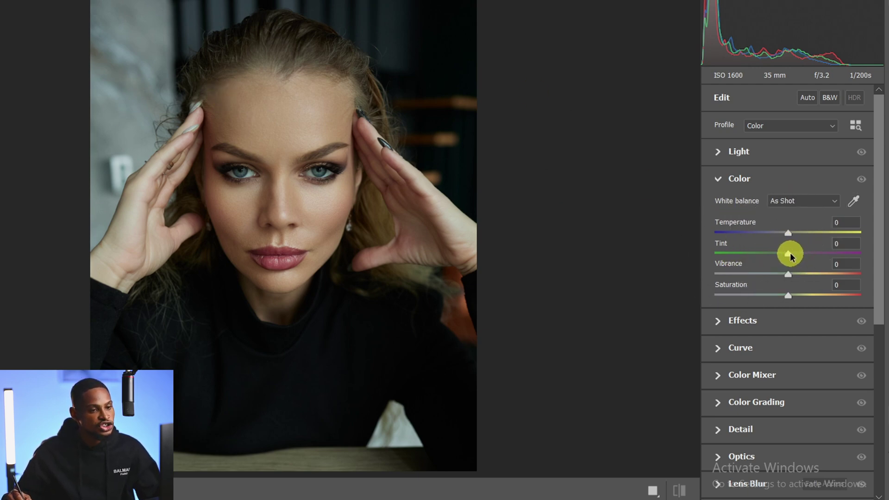
drag(792, 256, 802, 257)
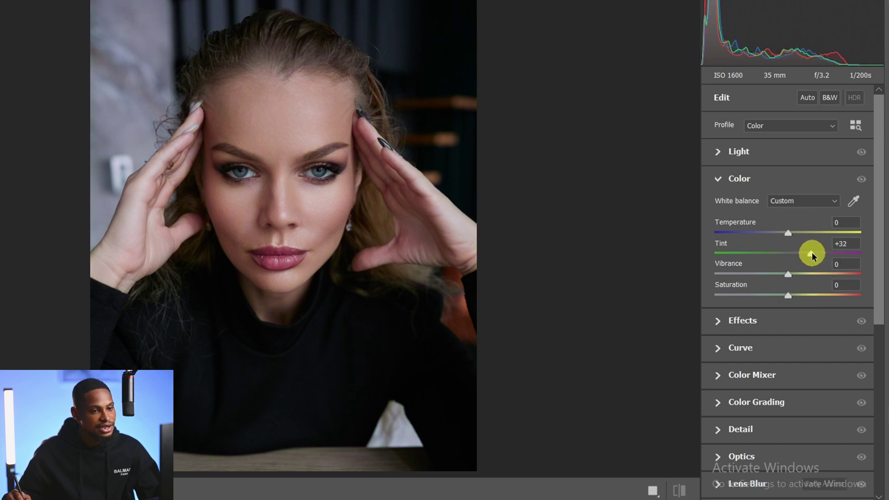
click(789, 232)
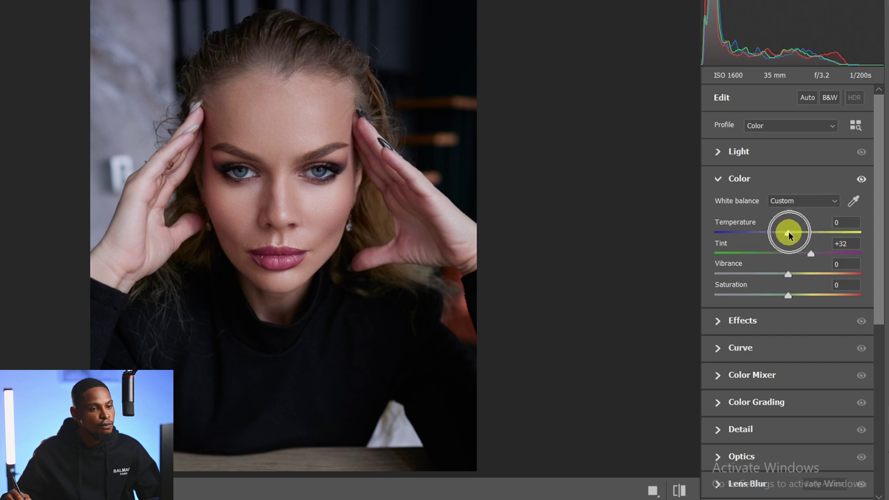
drag(789, 234, 800, 235)
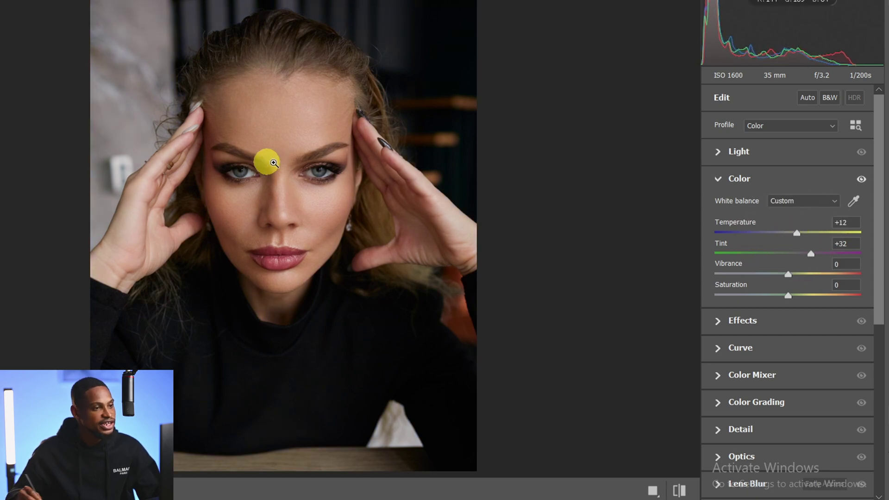
click(318, 145)
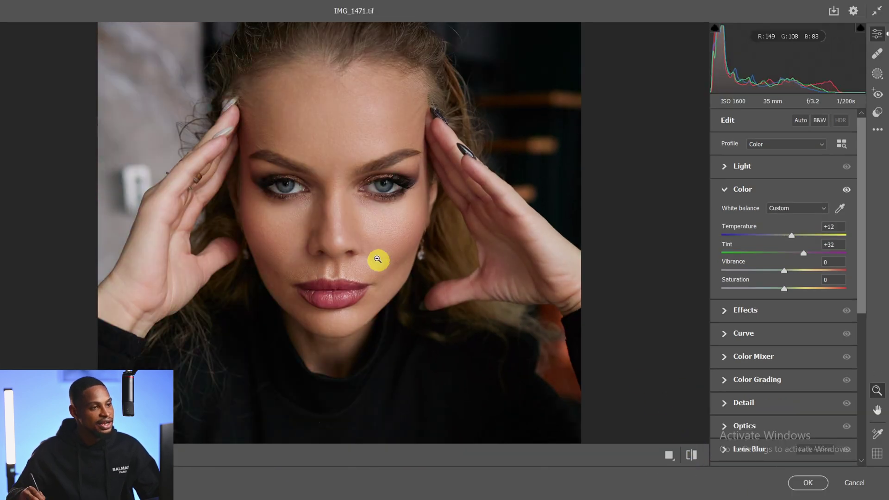
Switch to the Zoom tool (Z) and expand the Color Grading section in 3-Way view
scroll(377, 258, down, 3)
key(z)
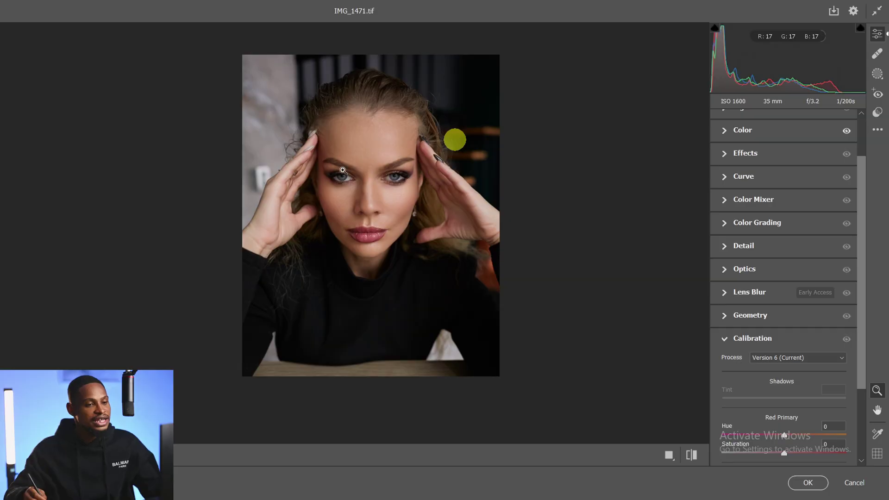
click(727, 224)
click(726, 225)
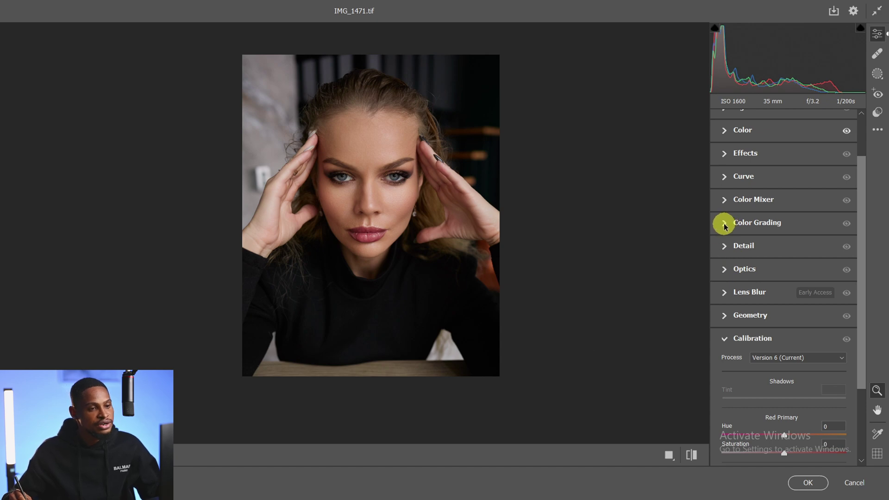
click(725, 225)
Preview the Shadows, Midtones and Highlights grading views, then return to the 3-Way wheels
click(759, 175)
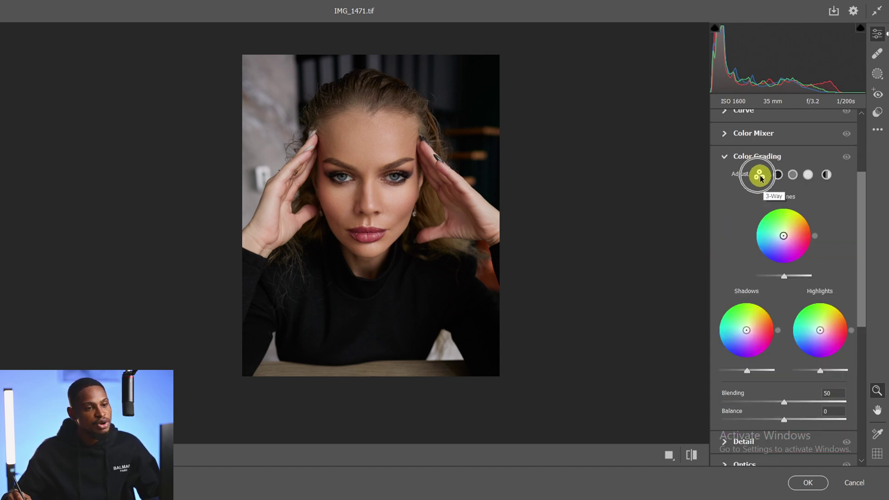
click(777, 174)
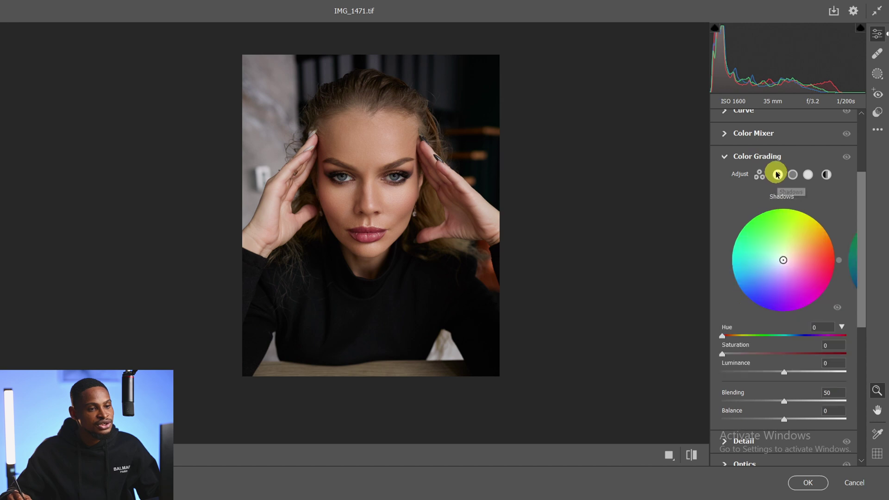
click(793, 176)
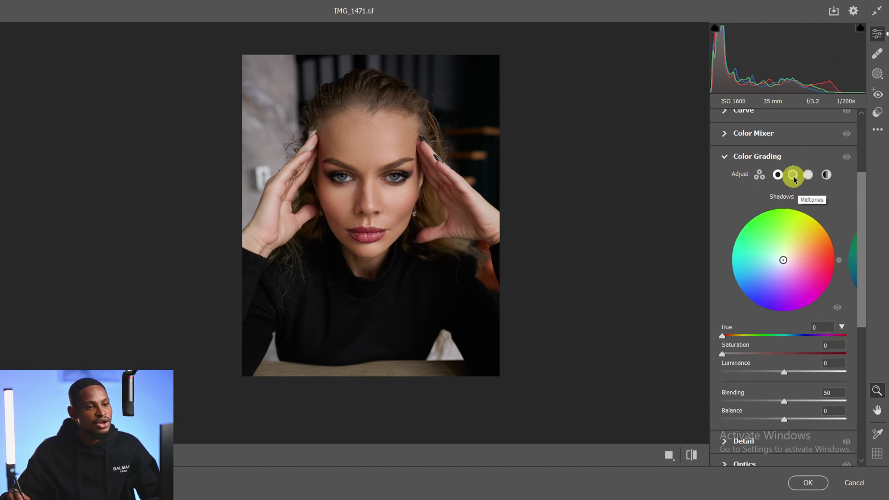
click(808, 178)
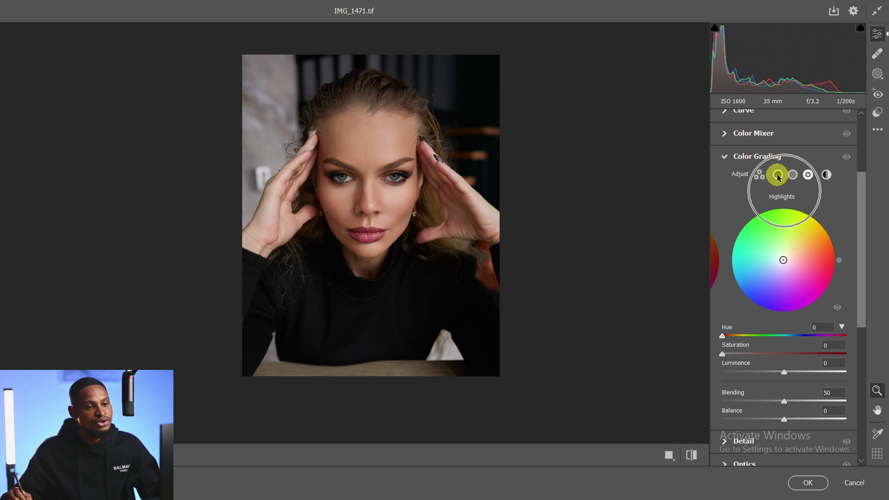
click(759, 176)
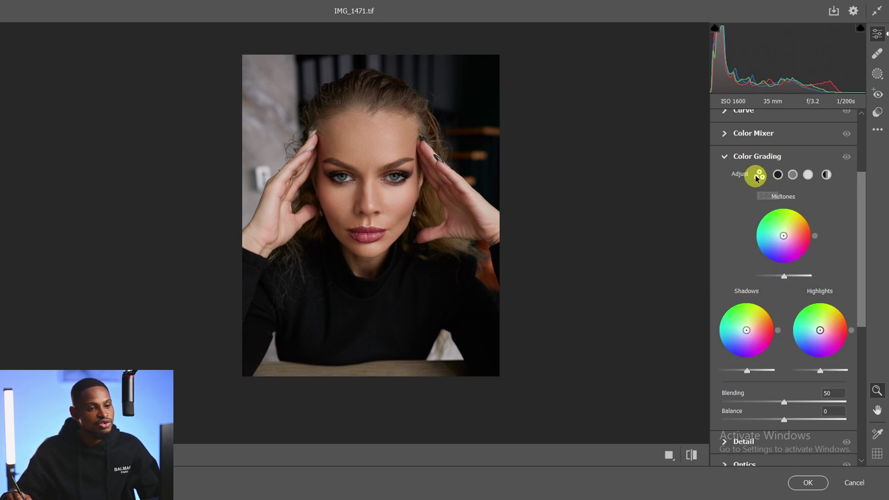
click(793, 213)
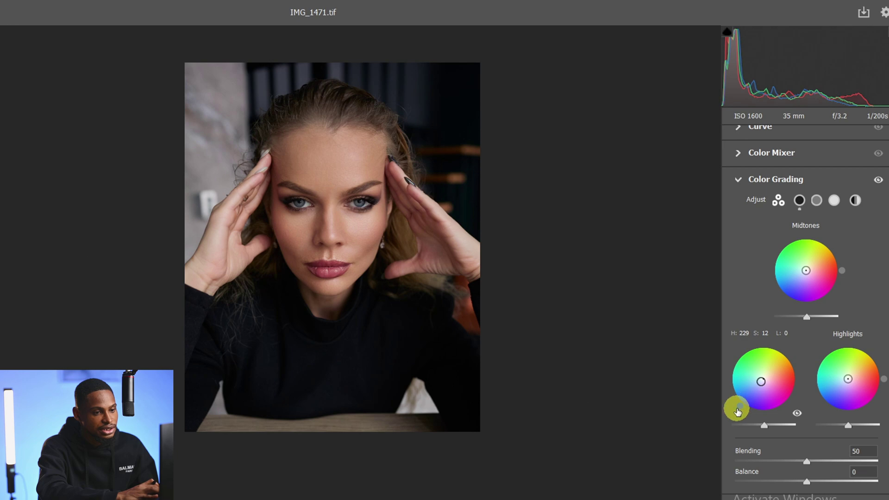
Tint shadows and highlights blue and midtones warm orange, comparing against the ungraded photo
mouse_move(738, 412)
mouse_down()
mouse_move(724, 391)
mouse_move(734, 401)
mouse_up()
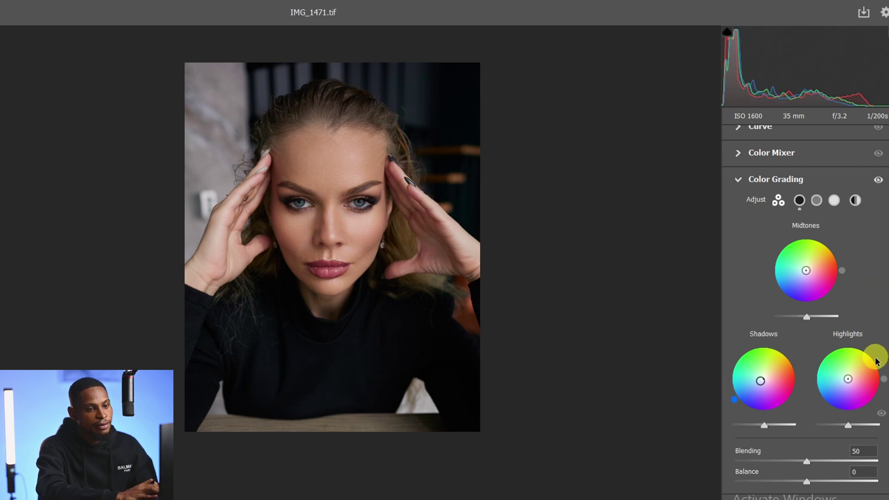
click(878, 378)
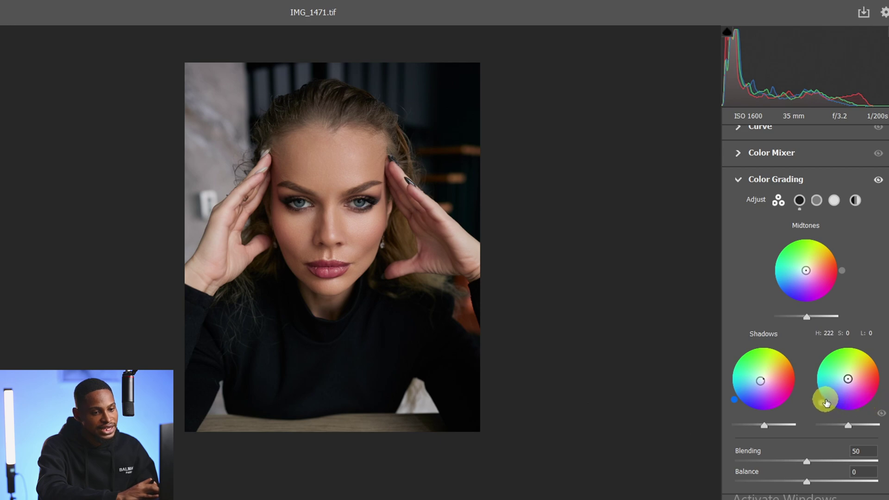
click(847, 380)
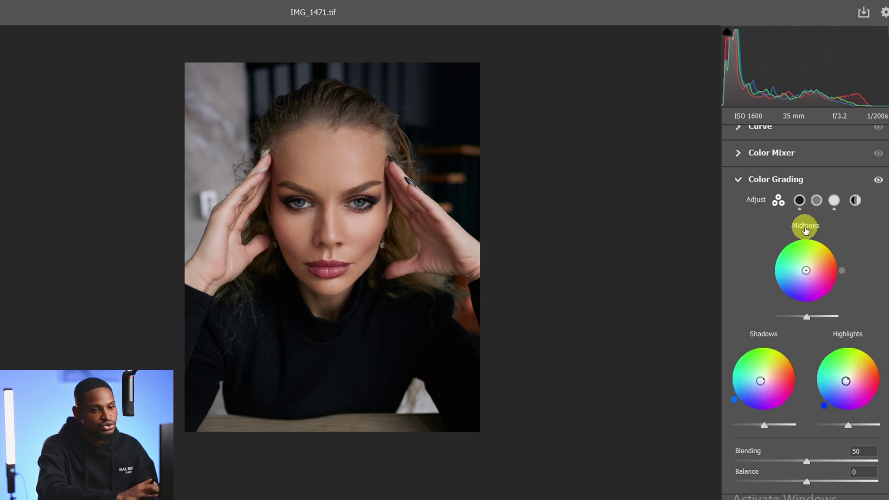
drag(808, 277, 808, 264)
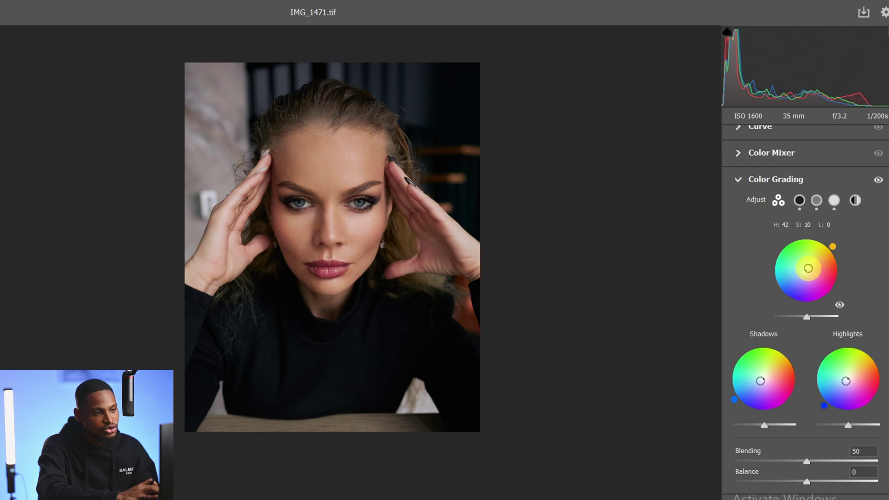
mouse_move(808, 268)
mouse_down()
mouse_move(824, 258)
mouse_move(839, 273)
mouse_move(799, 287)
mouse_move(783, 271)
mouse_move(829, 254)
mouse_move(837, 262)
mouse_move(810, 272)
mouse_up()
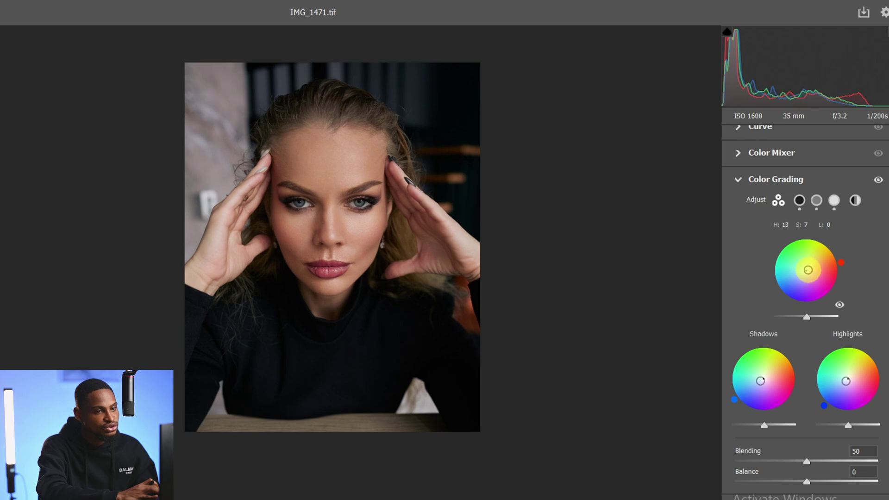
click(838, 250)
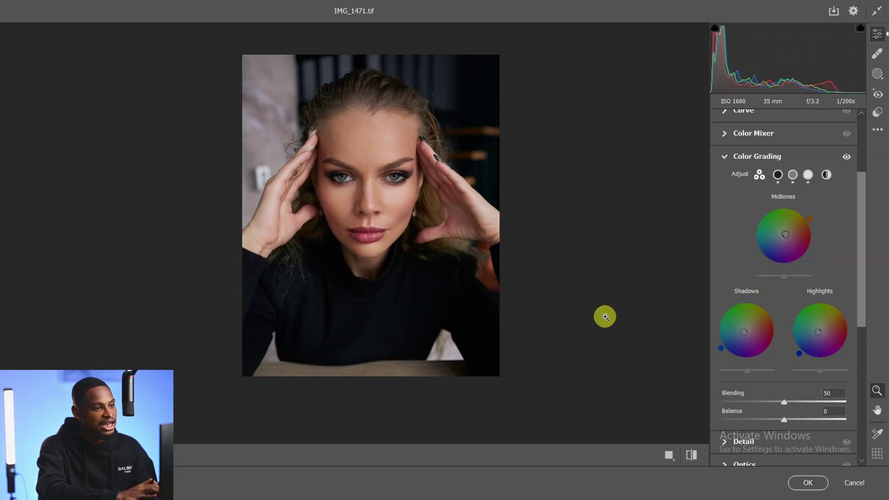
click(690, 454)
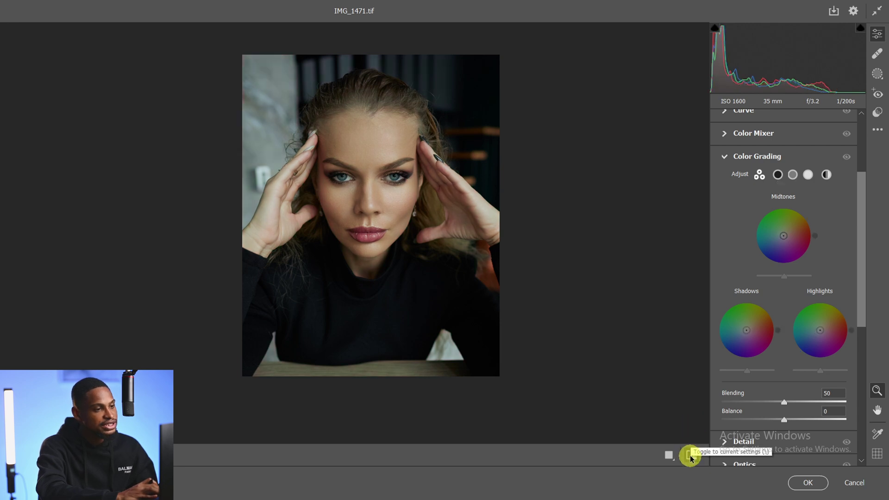
click(690, 456)
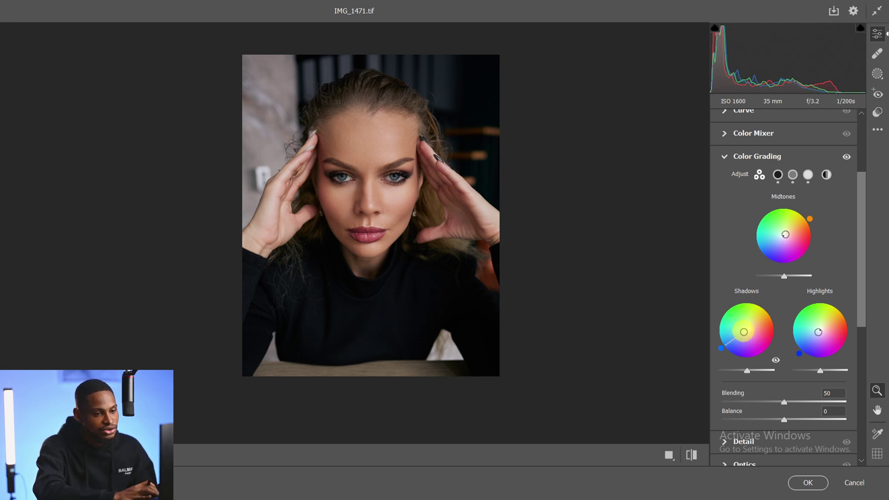
Fine-tune the blue shadow tint and reset the Global wheel to neutral after a teal preview
drag(743, 332, 742, 333)
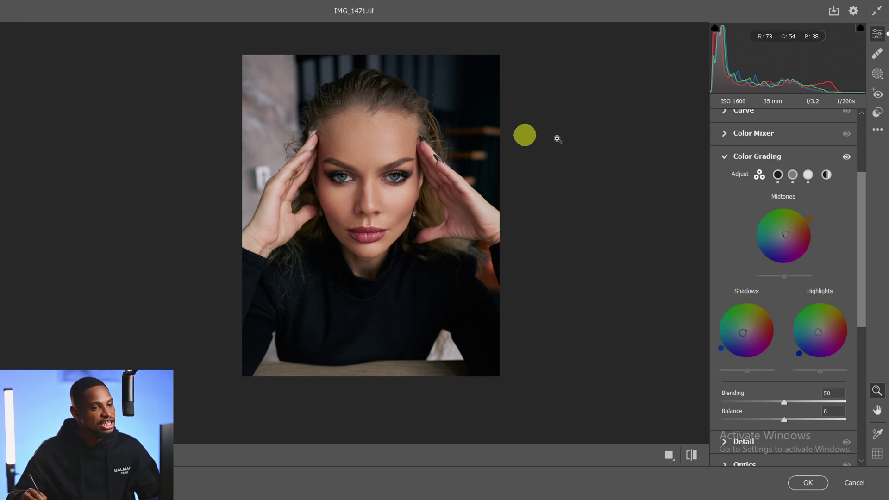
click(826, 175)
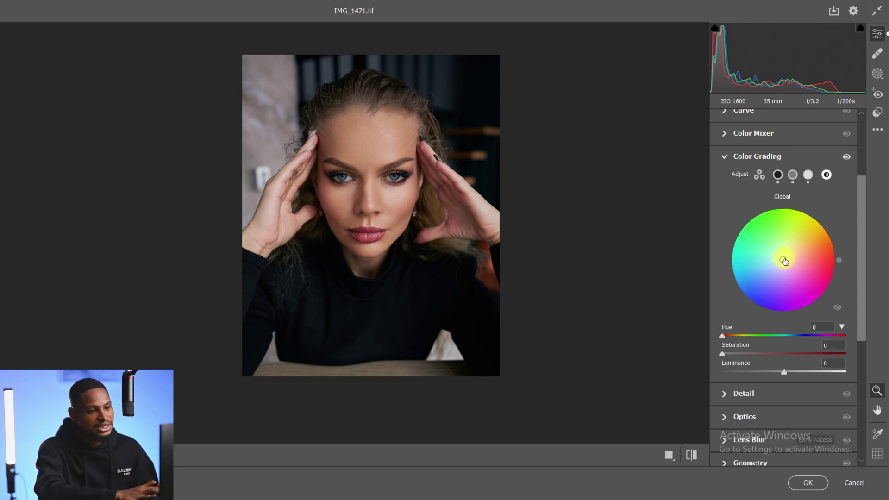
mouse_move(784, 261)
mouse_down()
mouse_move(803, 242)
mouse_move(760, 244)
mouse_move(750, 282)
mouse_move(802, 280)
mouse_move(812, 250)
mouse_move(785, 262)
mouse_up()
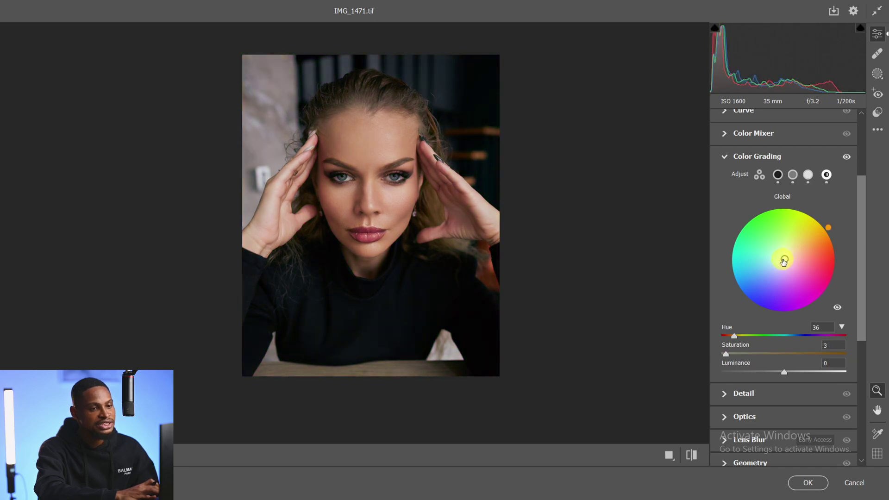
double_click(783, 261)
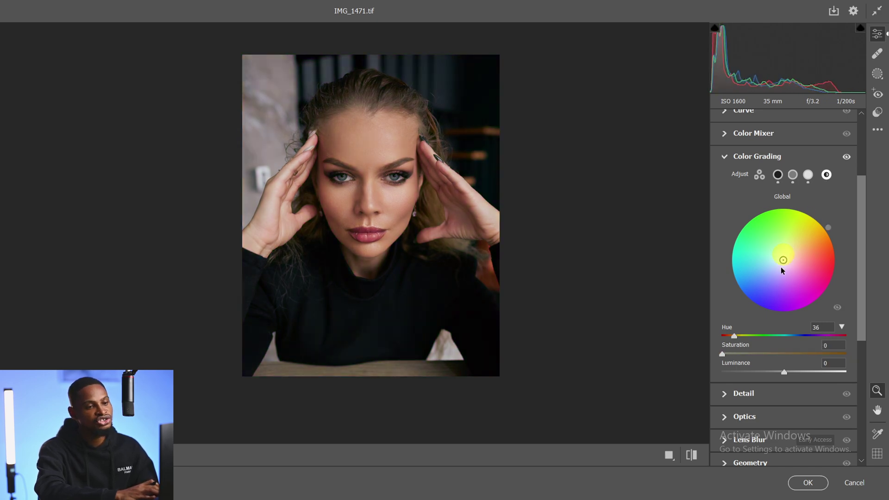
click(761, 177)
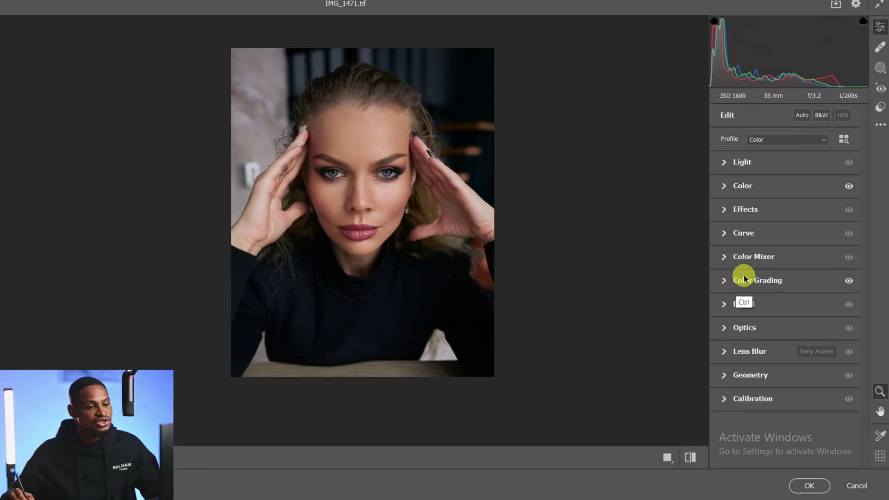
Open the Color Mixer and test Reds hue shifts on the lips, then reset Reds hue to 0
click(724, 258)
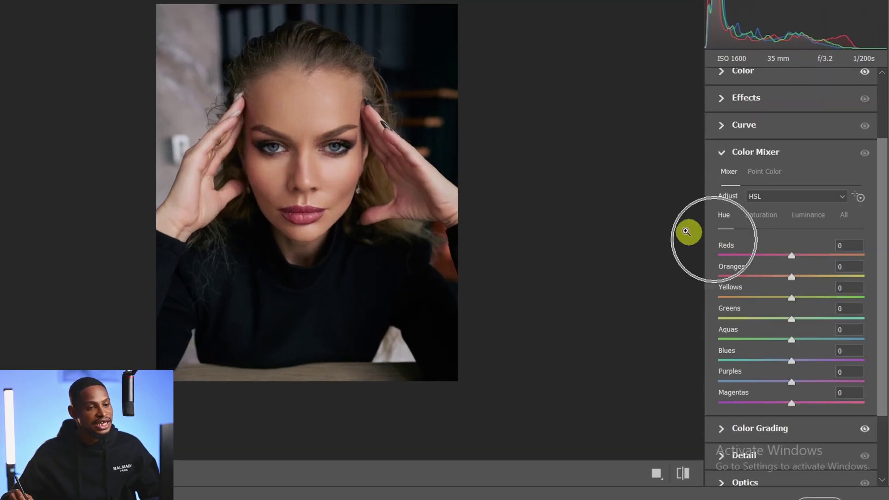
click(804, 213)
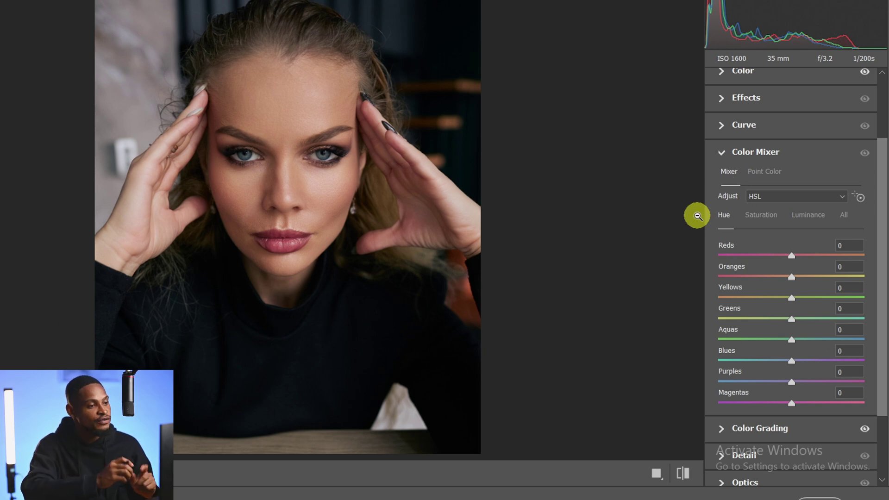
click(298, 240)
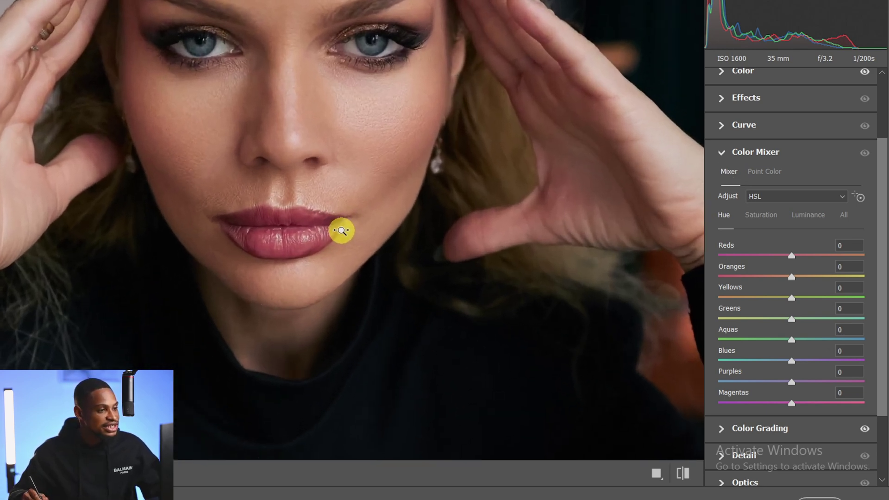
click(272, 234)
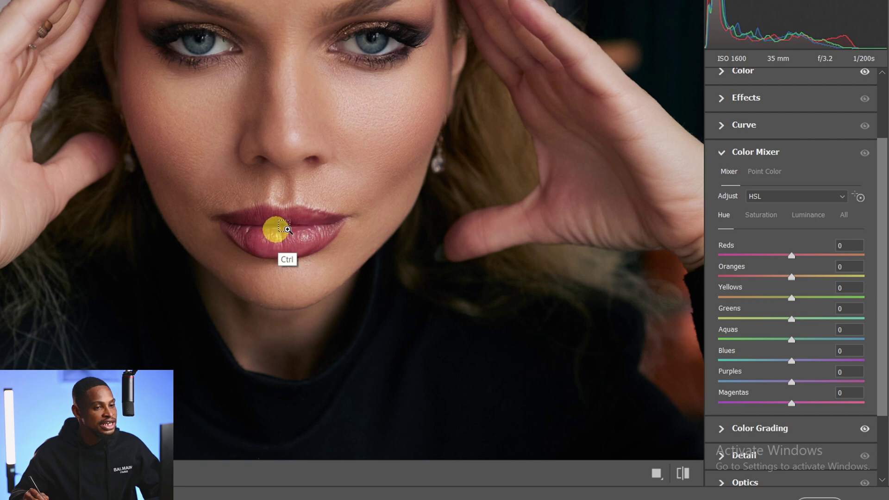
click(792, 256)
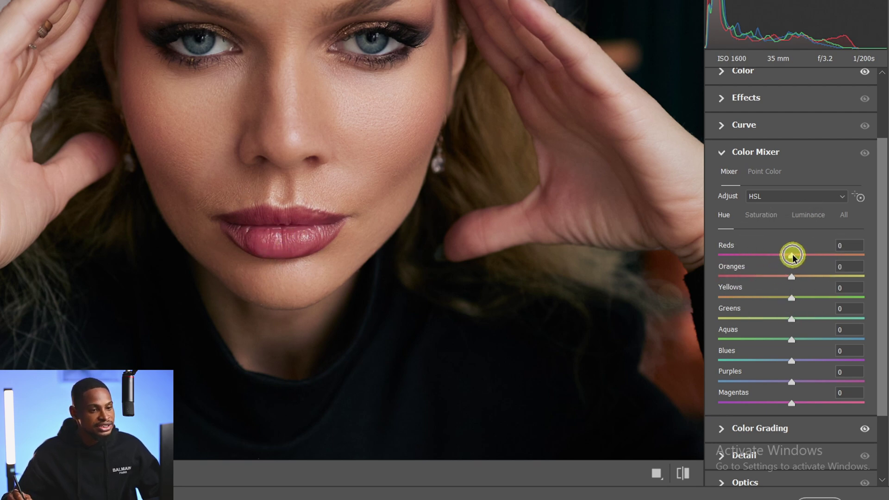
drag(702, 266, 878, 256)
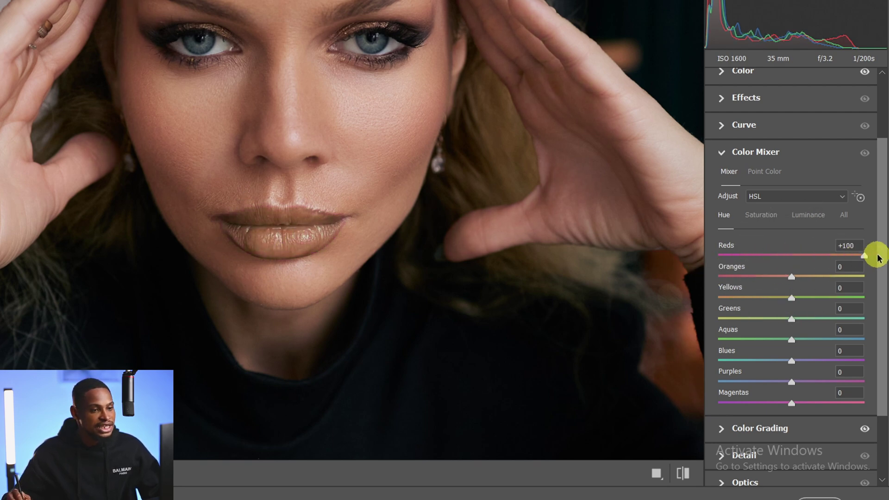
drag(777, 264, 718, 256)
click(298, 218)
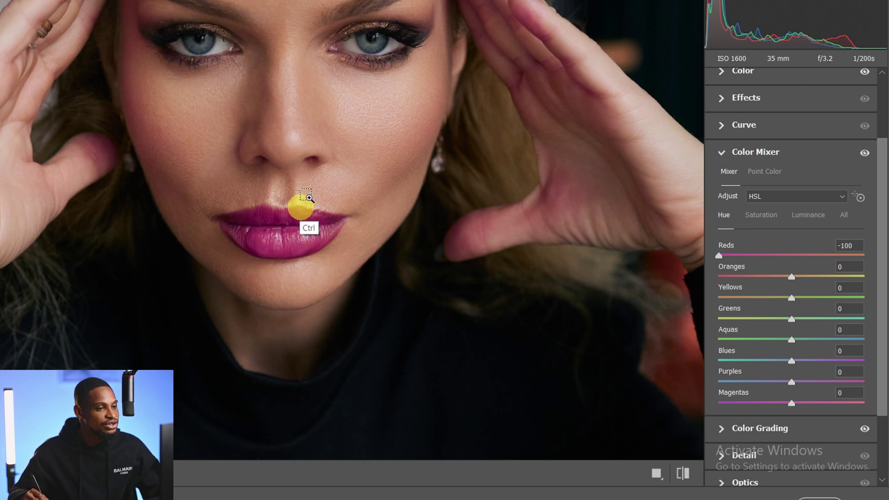
click(389, 154)
click(355, 189)
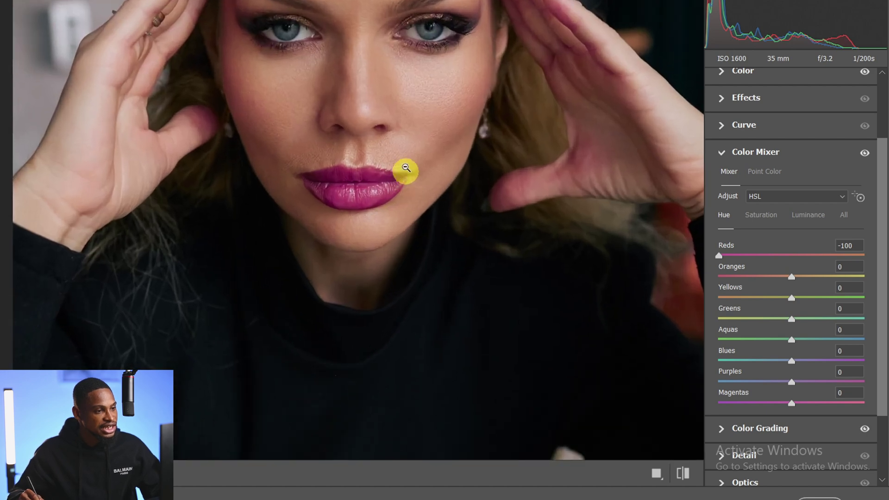
drag(719, 254, 789, 255)
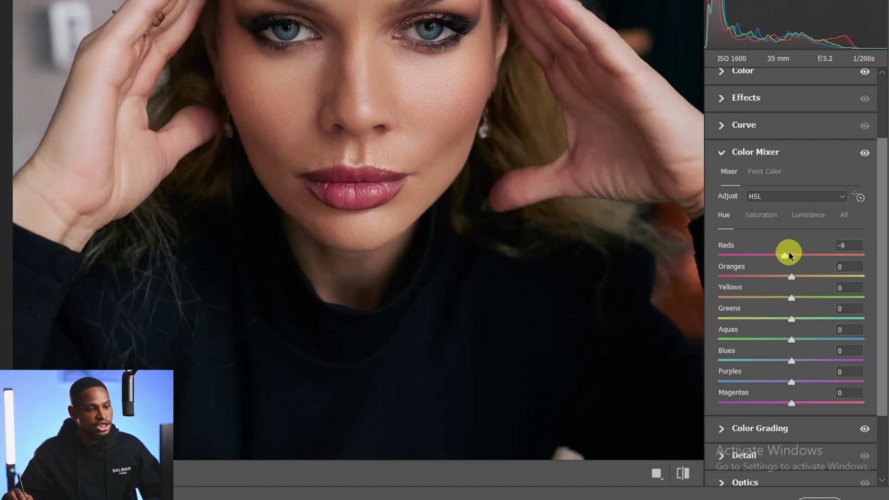
click(379, 190)
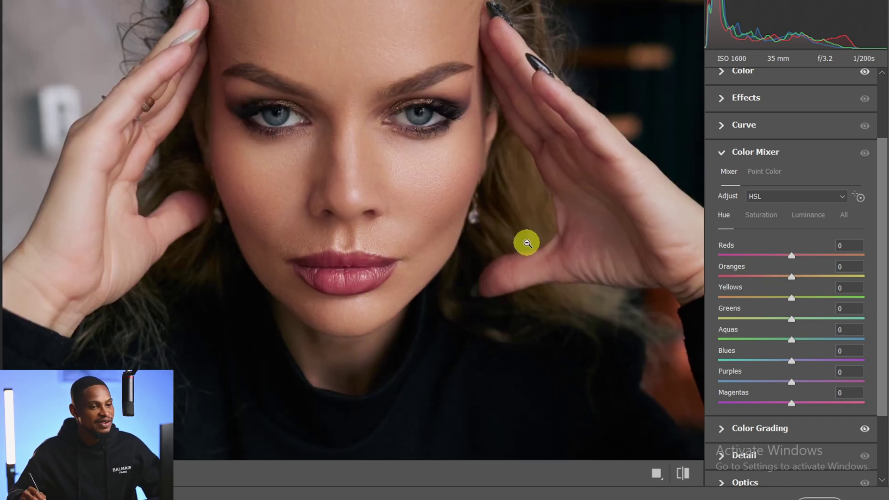
Test an Oranges hue shift on the skin, leave it at 0, and show the Saturation sliders
click(790, 277)
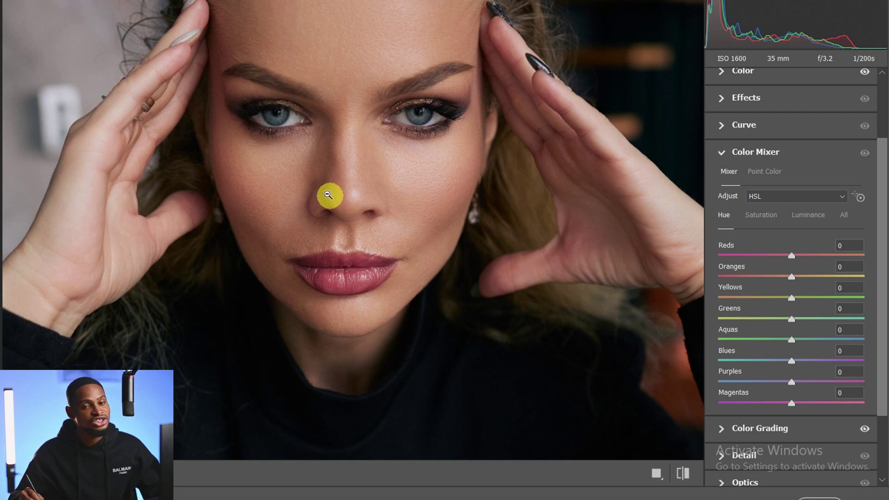
mouse_move(791, 277)
mouse_down()
mouse_move(698, 283)
mouse_move(885, 273)
mouse_move(785, 277)
mouse_up()
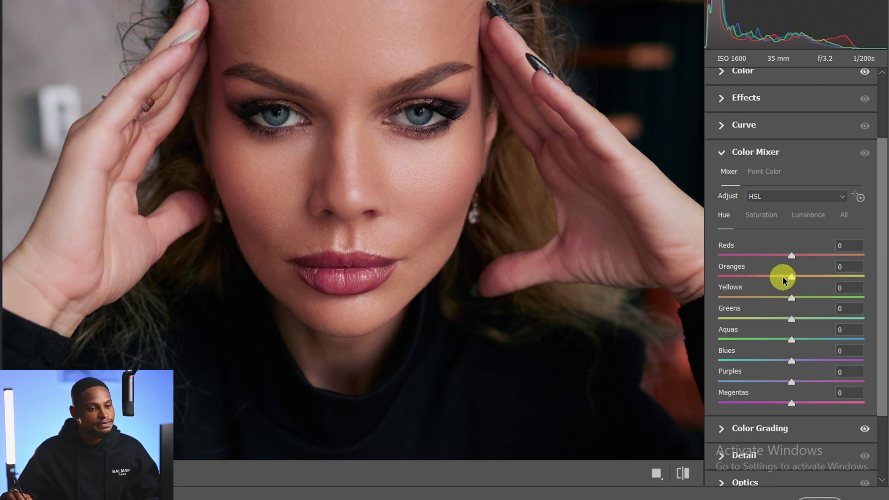
click(792, 285)
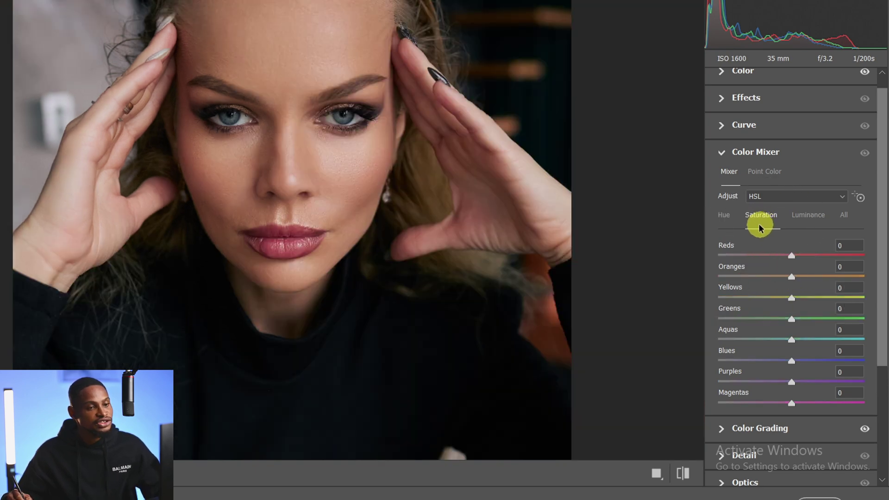
click(750, 214)
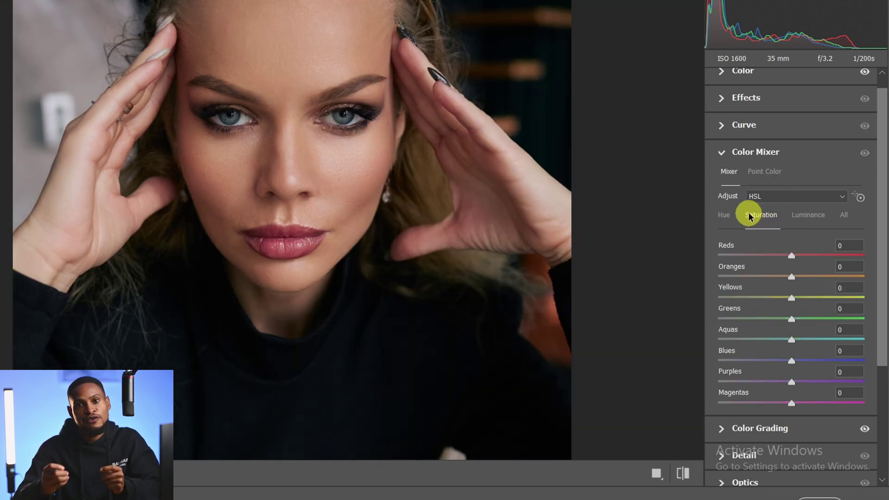
Set Reds saturation to +50 for richer lips and Oranges saturation to about +3
click(281, 240)
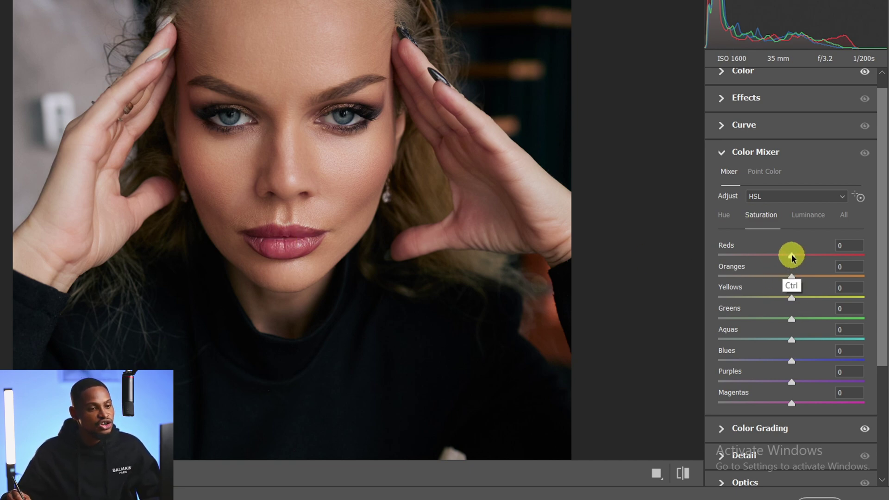
drag(791, 255, 864, 254)
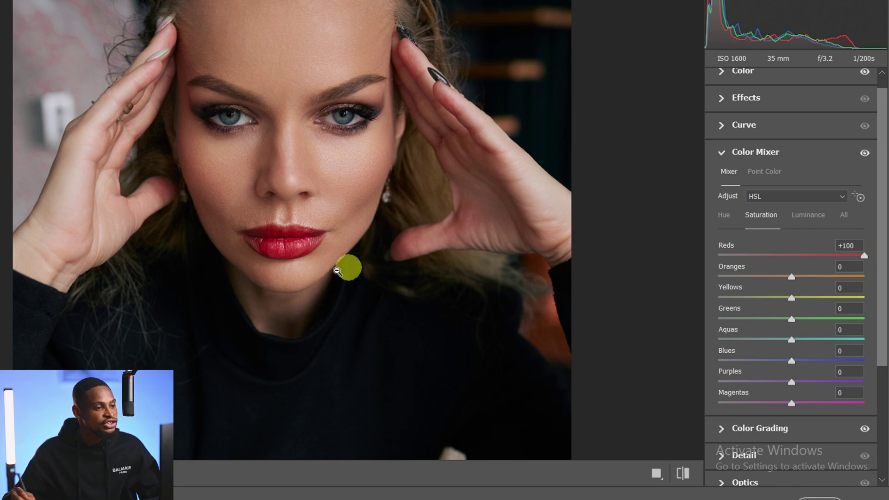
mouse_move(284, 239)
mouse_down()
mouse_move(342, 235)
mouse_move(293, 237)
mouse_up()
drag(864, 254, 655, 288)
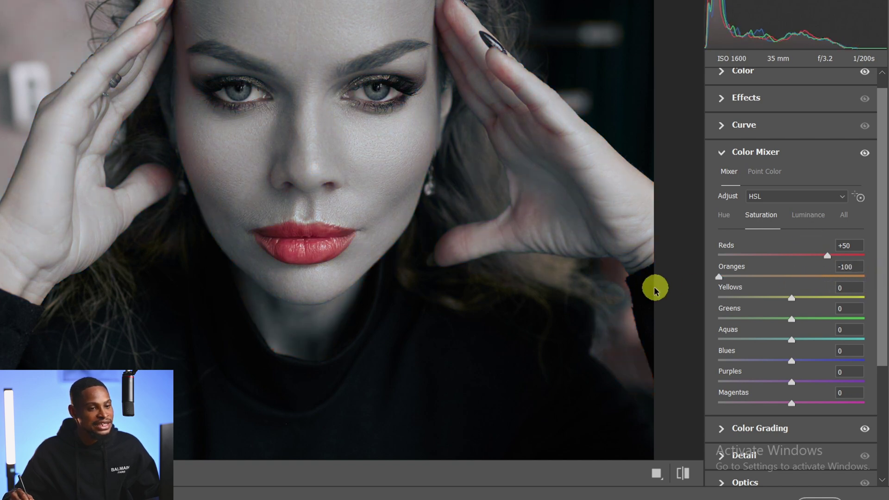
double_click(718, 277)
drag(790, 277, 793, 278)
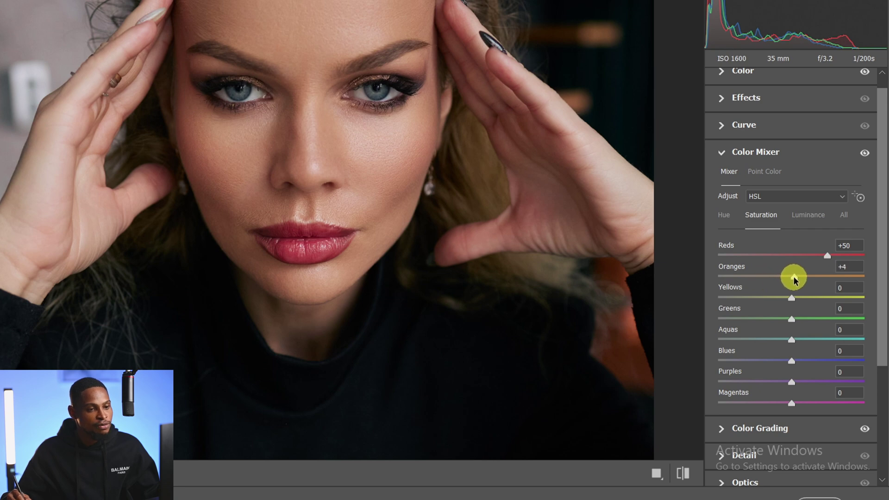
click(374, 141)
click(796, 207)
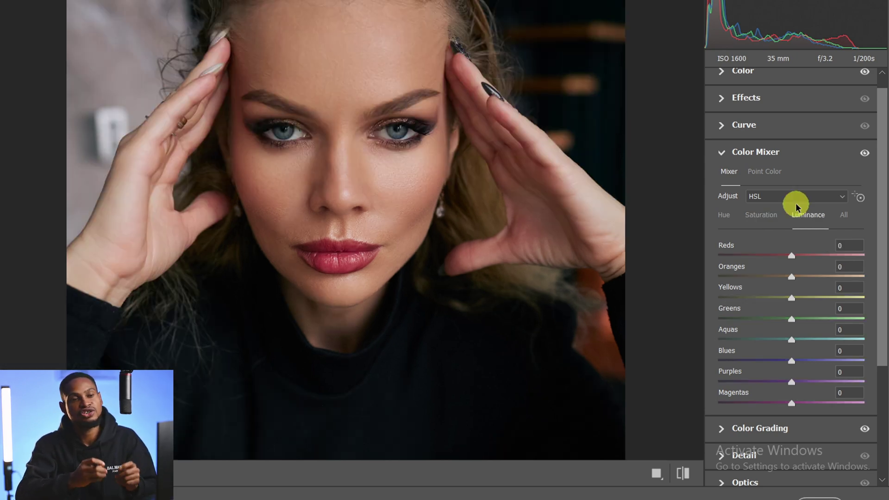
Set Reds luminance to -12 to deepen the lips and Oranges luminance to +2
click(345, 253)
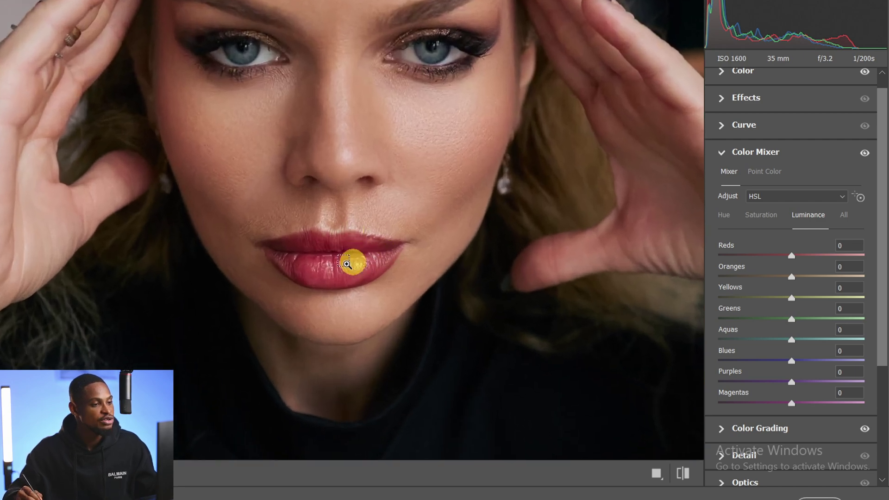
click(792, 256)
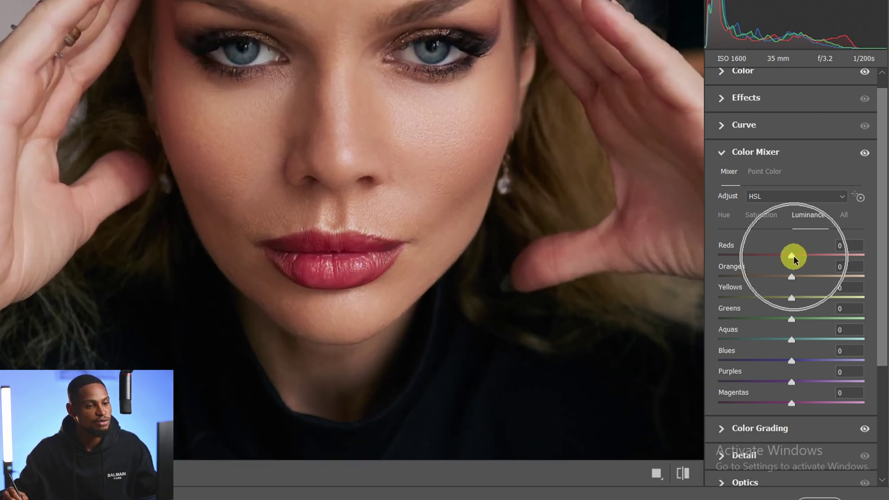
drag(792, 255, 854, 254)
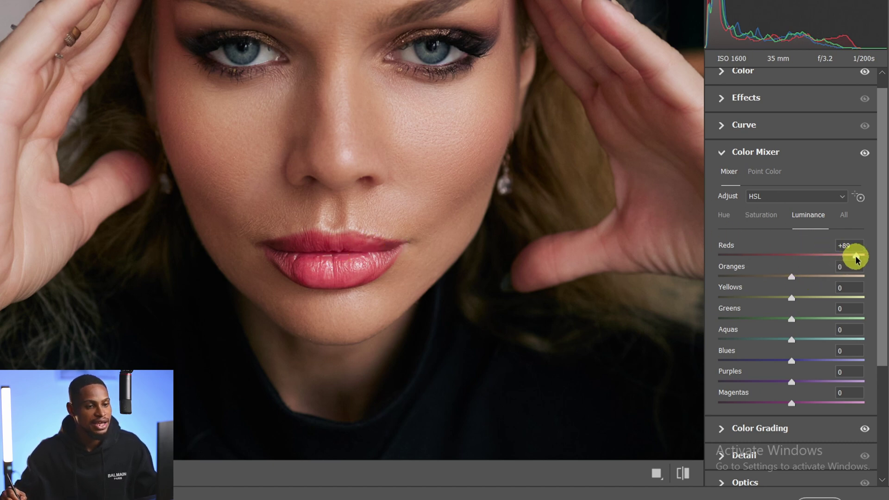
drag(855, 260, 786, 260)
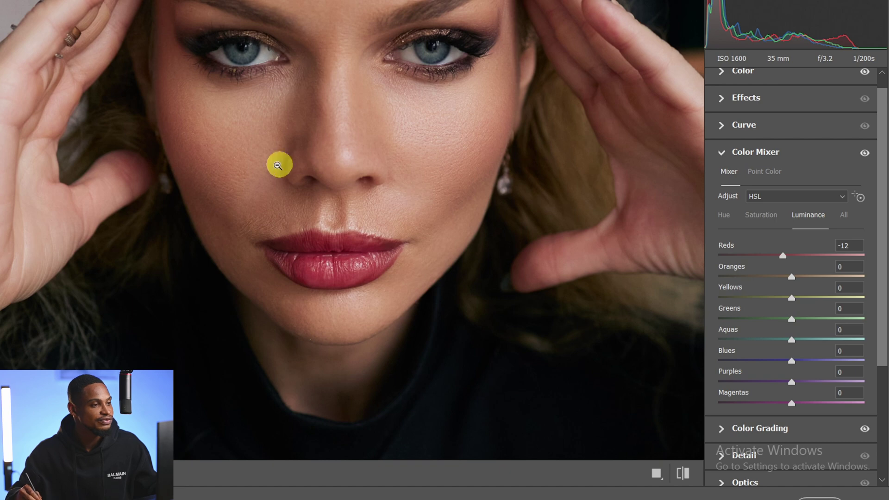
click(413, 222)
click(792, 277)
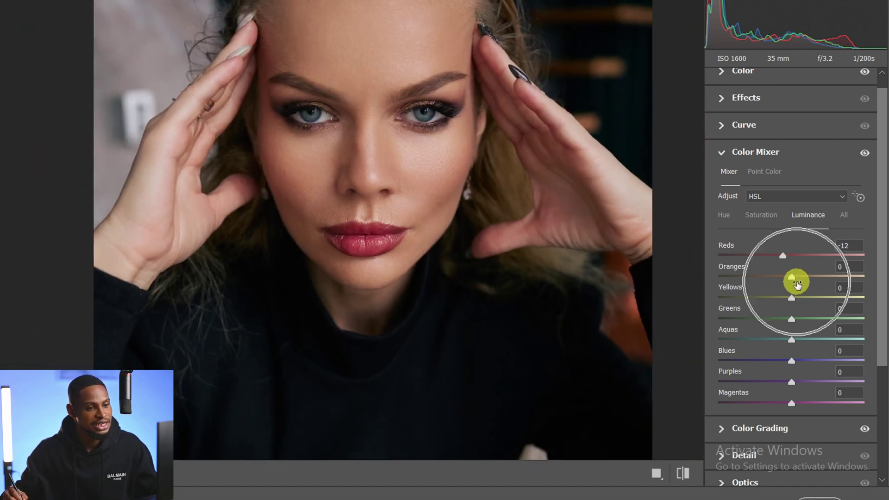
mouse_move(791, 276)
mouse_down()
mouse_move(799, 276)
mouse_move(777, 279)
mouse_move(792, 275)
mouse_up()
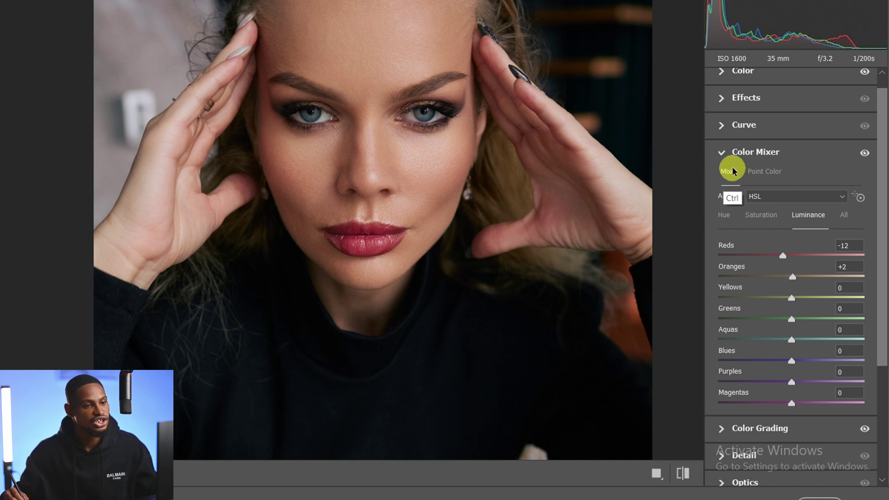
Collapse the Color Mixer and toggle before/after views, ending on the current edited settings
click(722, 153)
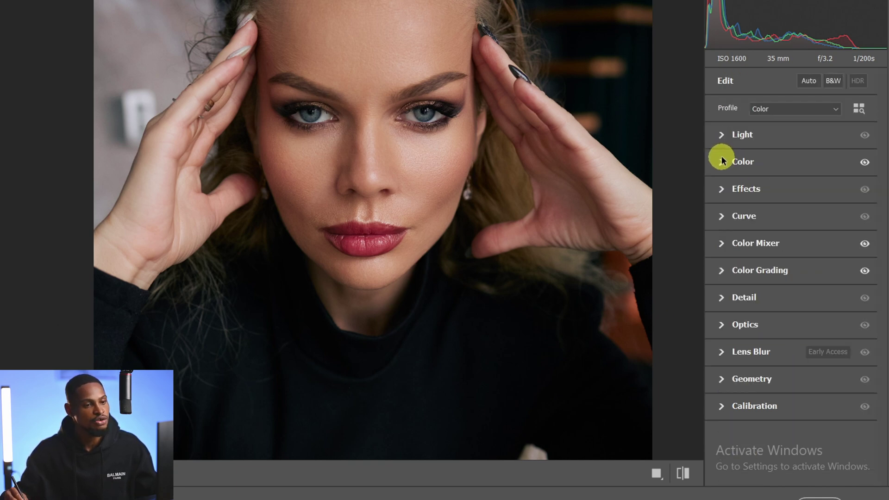
click(684, 474)
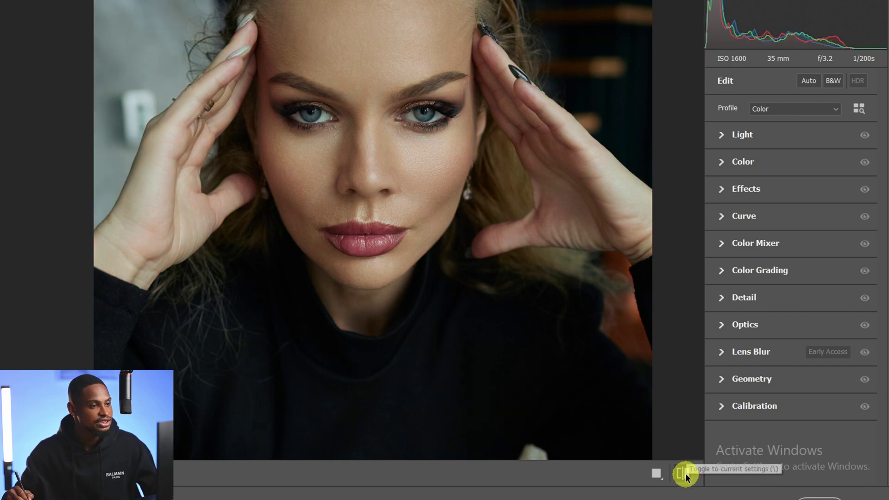
click(686, 476)
click(685, 477)
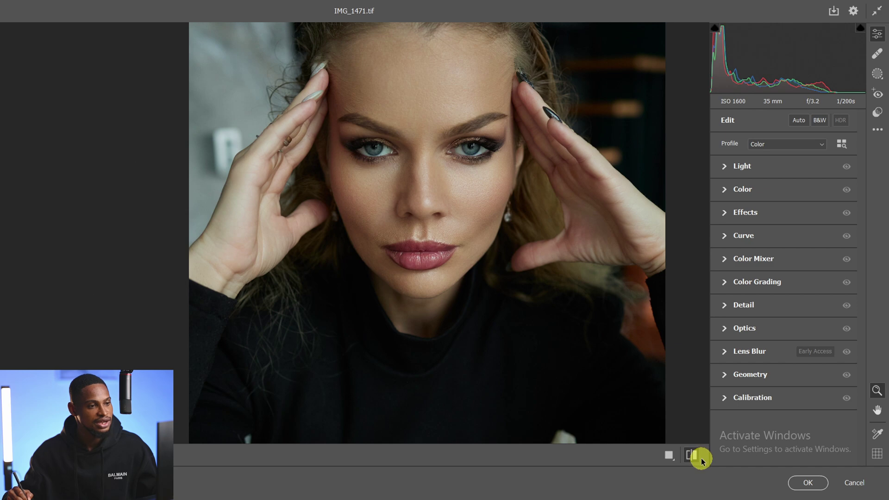
click(701, 460)
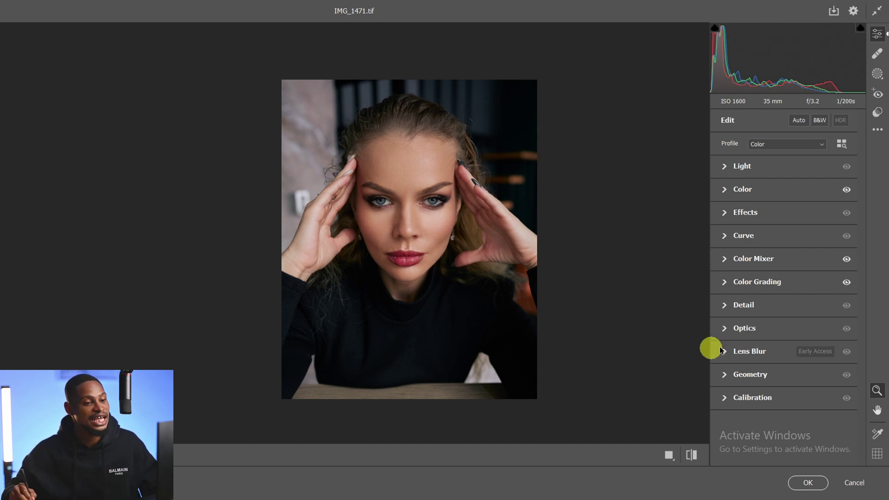
Set Calibration Blue Primary saturation to +40, then reopen the Color Mixer Saturation sliders
click(725, 398)
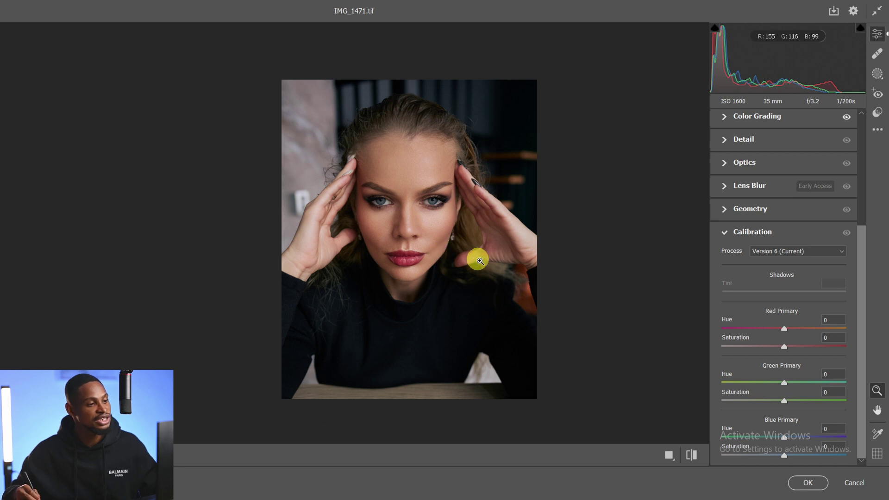
click(719, 235)
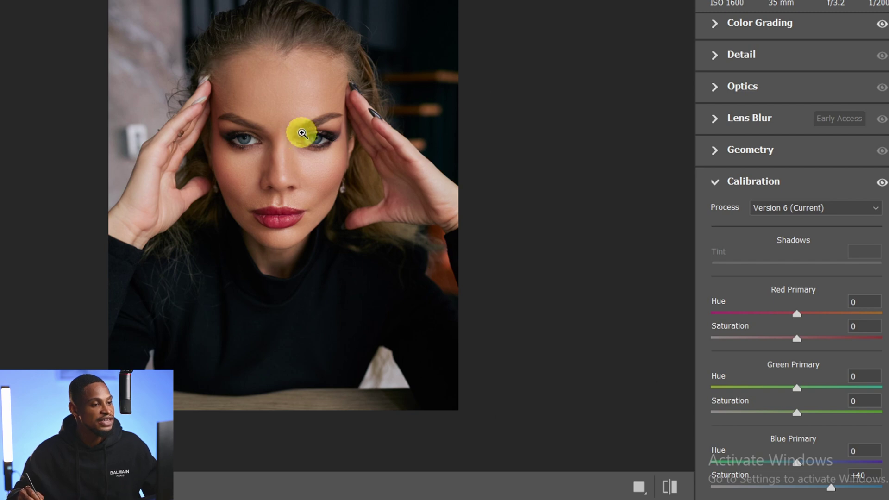
click(714, 187)
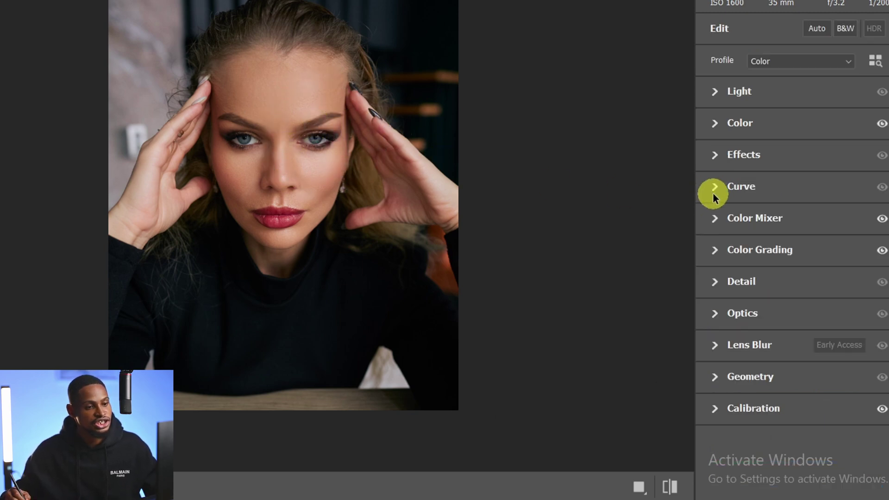
click(712, 218)
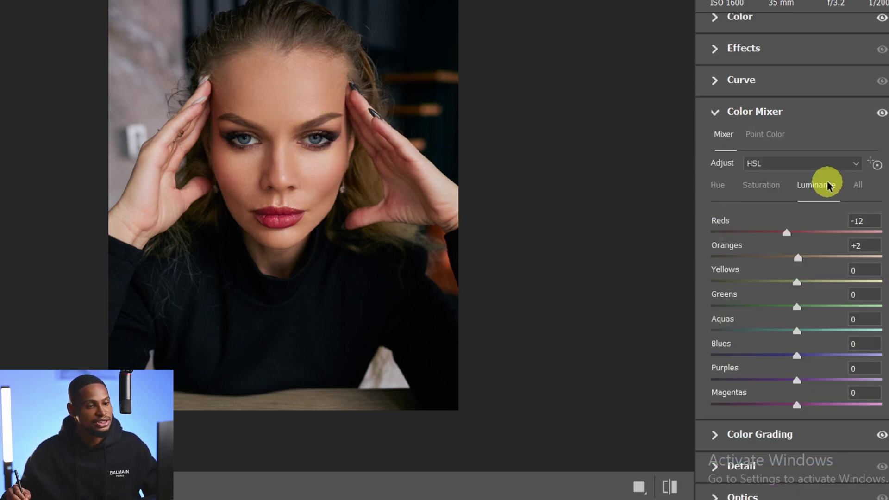
click(762, 186)
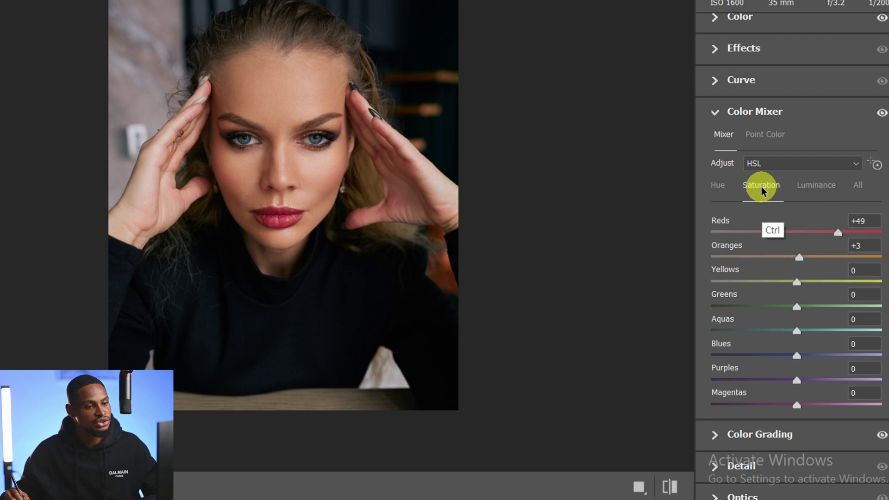
Reset Oranges saturation to 0 and lower Blues saturation to -5 in the Color Mixer
click(799, 257)
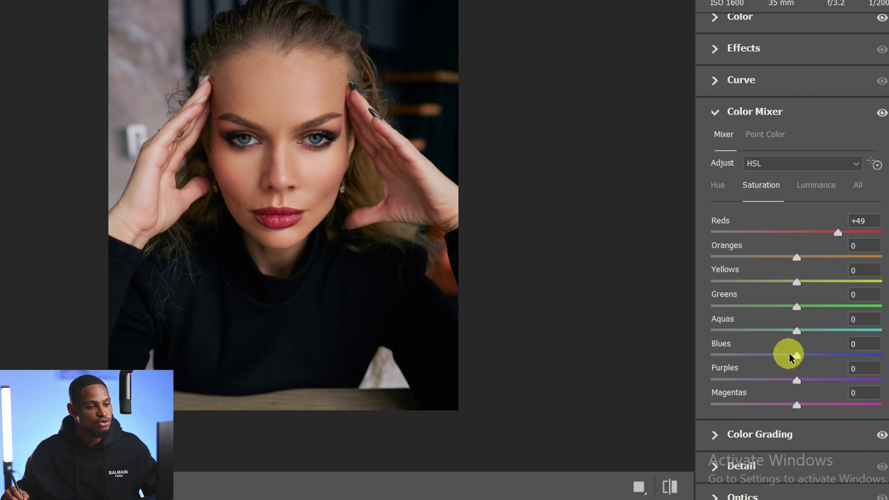
drag(794, 358, 792, 362)
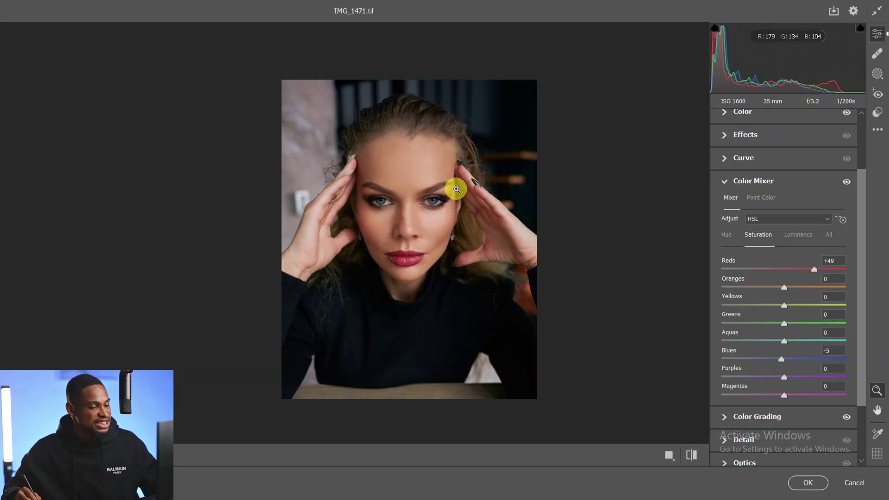
scroll(452, 188, up, 2)
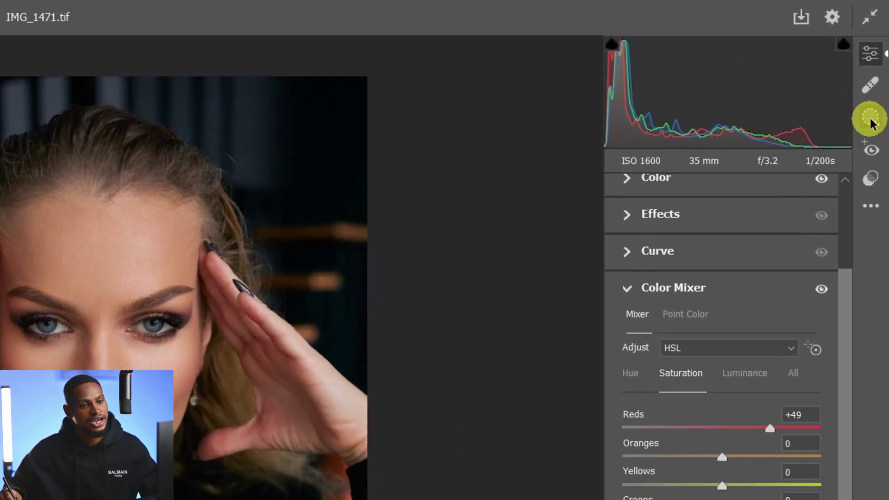
Create a Background mask (Mask 1) and cool its Temperature to -7
click(871, 121)
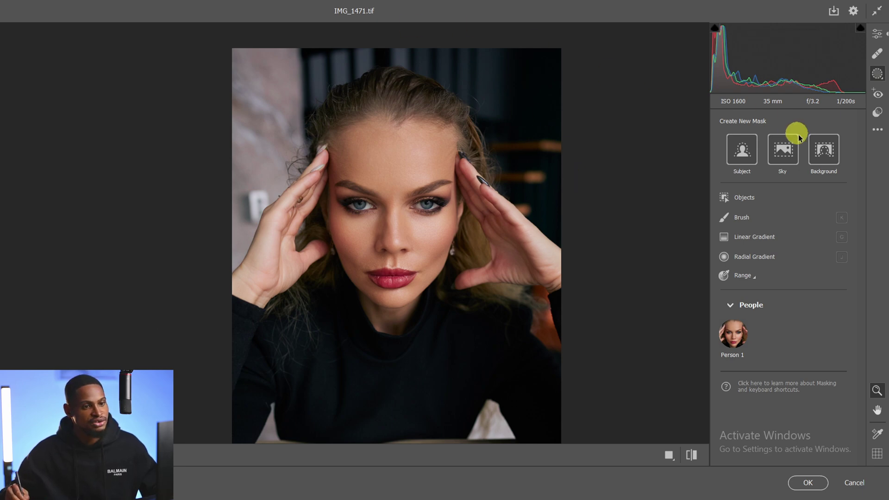
click(823, 149)
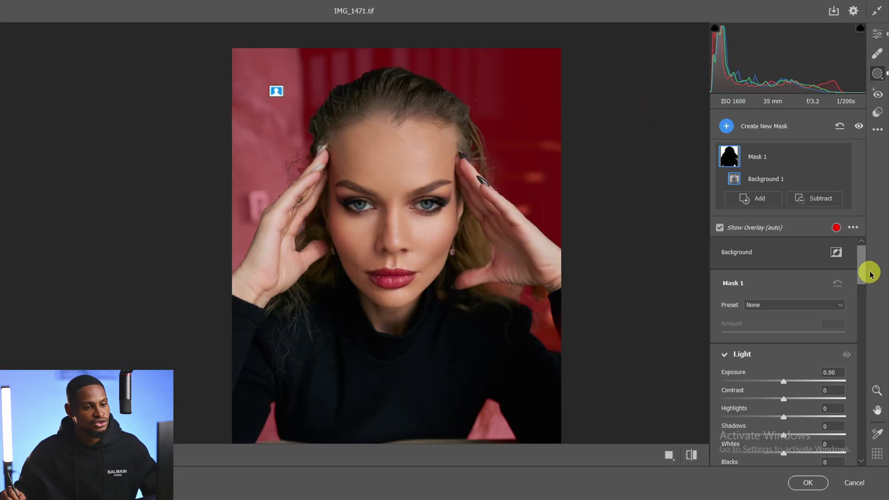
drag(867, 272, 776, 327)
click(781, 324)
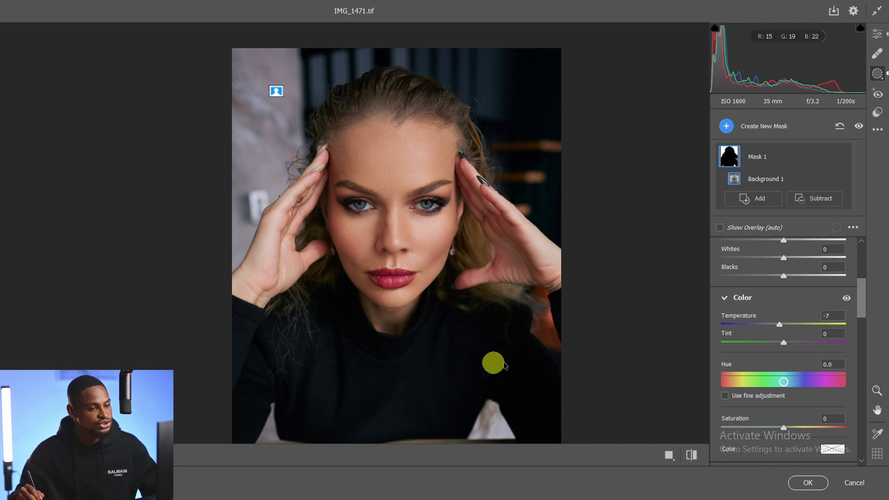
Start a Person 1 mask and preview the areas covered by the hair and clothes options
click(728, 129)
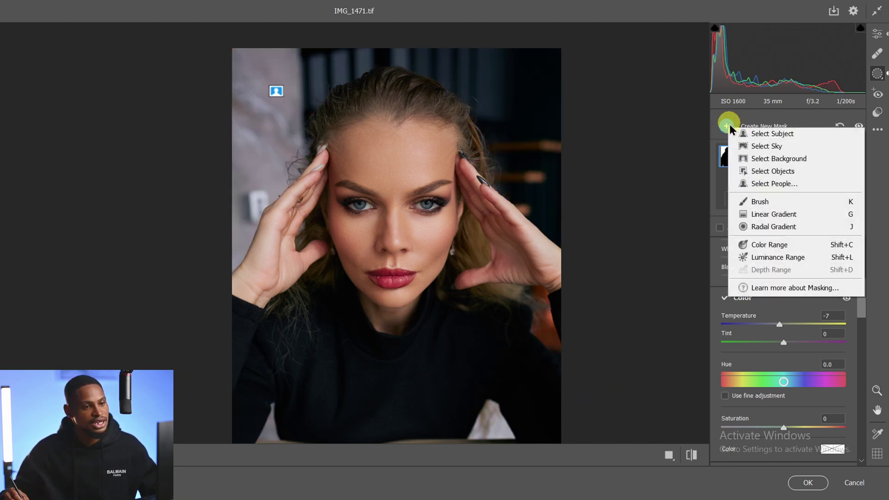
click(775, 183)
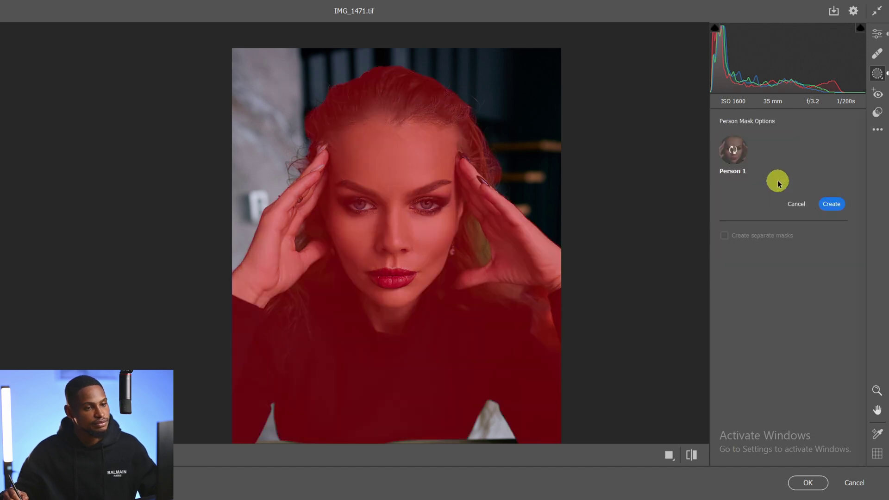
key(ctrl)
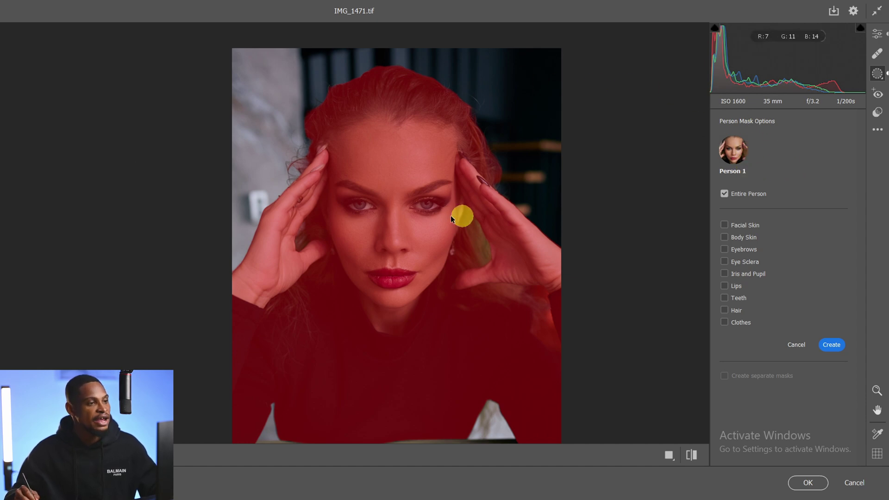
key(ctrl)
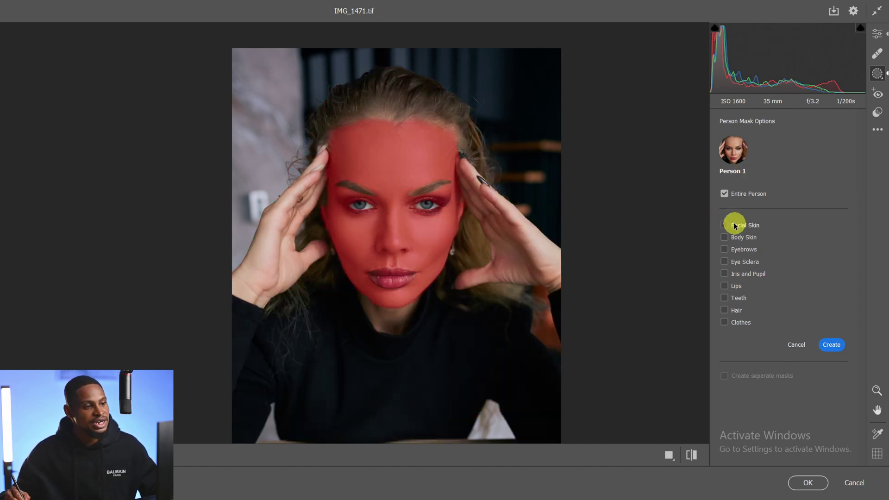
key(ctrl)
key(ctrl)
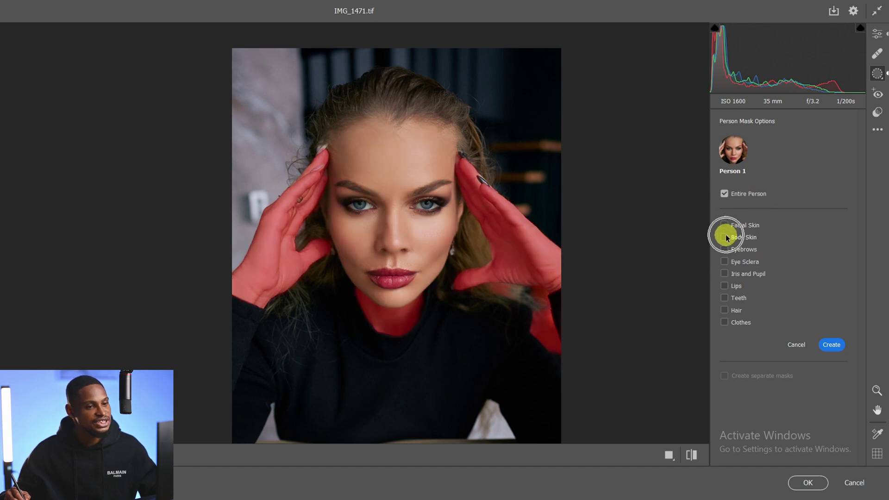
key(ctrl)
key(ctrl)
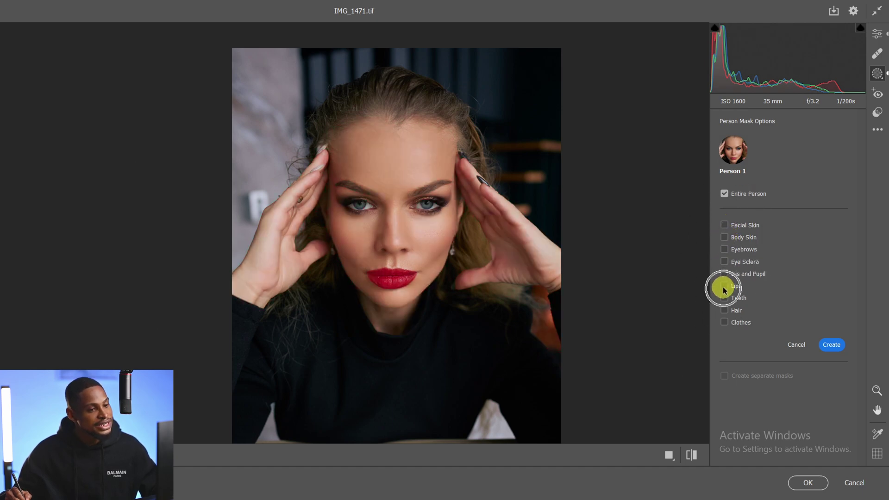
key(ctrl)
key(ctrl)
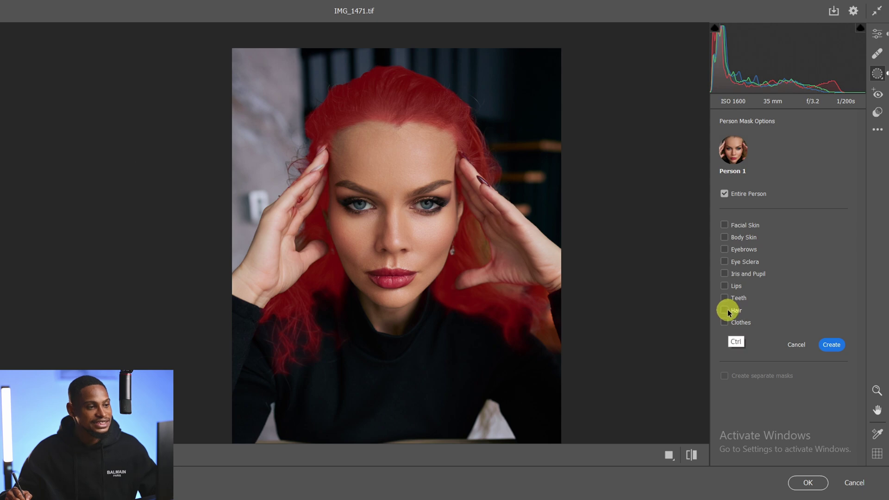
key(ctrl)
key(ctrl)
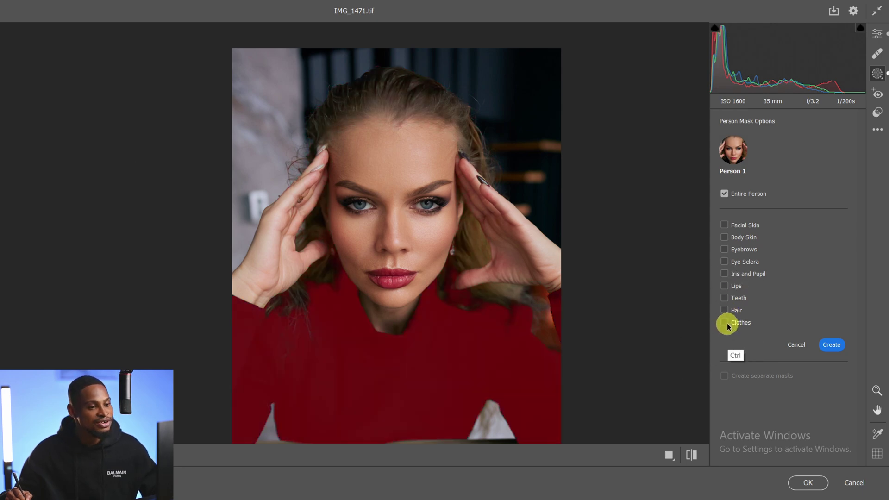
key(ctrl)
key(ctrl)
key(ctrl)
key(ctrl)
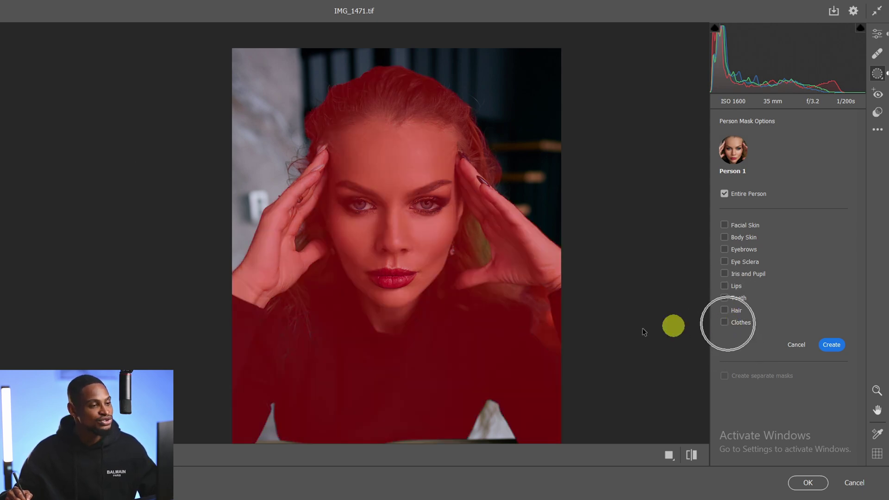
Create a Clothes-only mask for Person 1 and cool it to Temperature -12
click(725, 321)
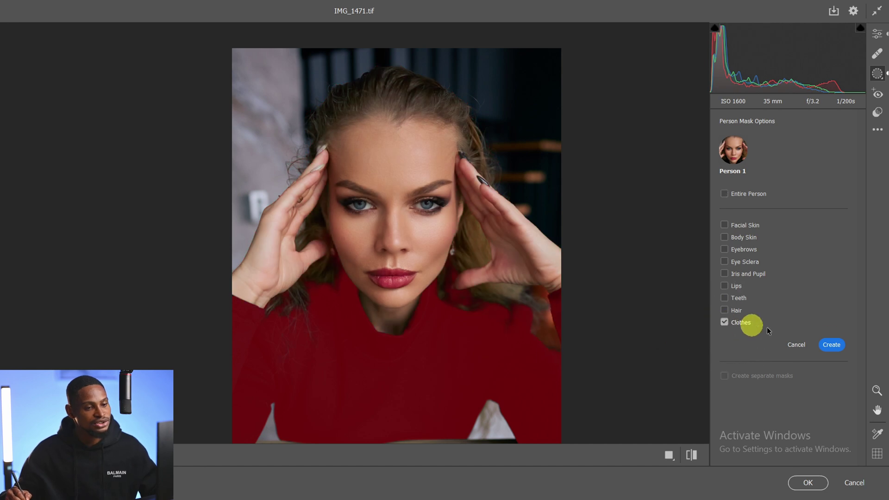
click(833, 345)
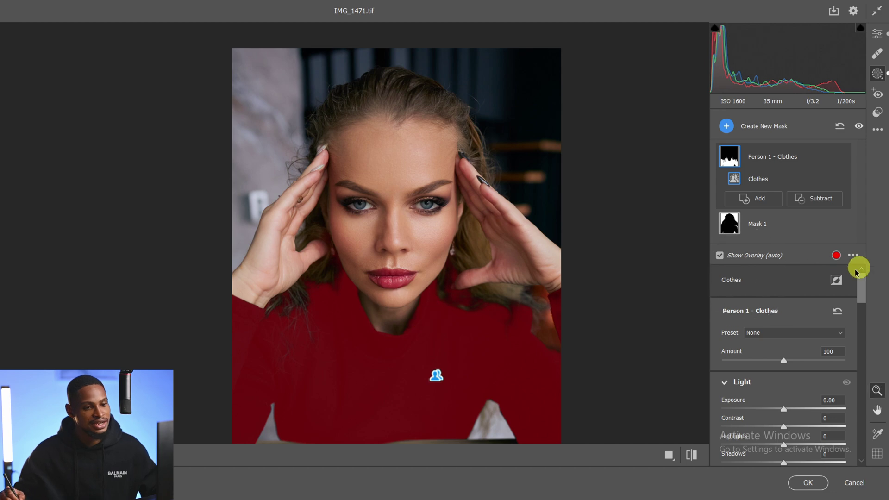
drag(861, 289, 858, 324)
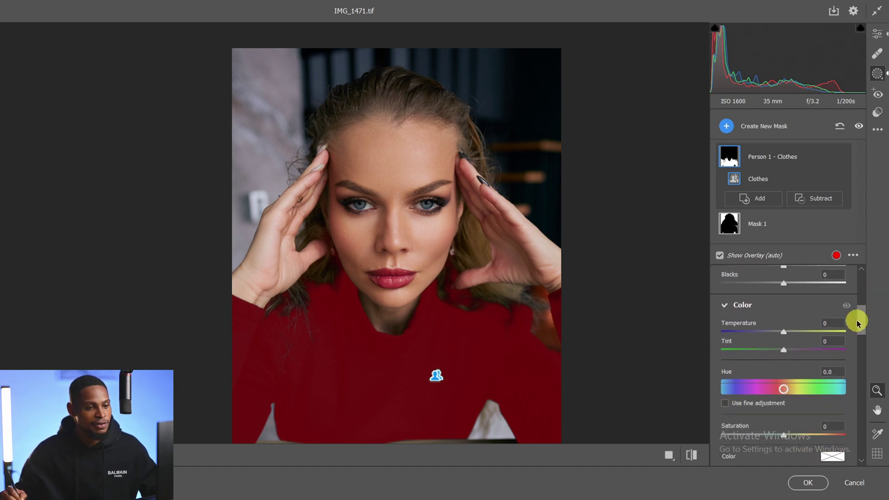
drag(783, 332, 776, 335)
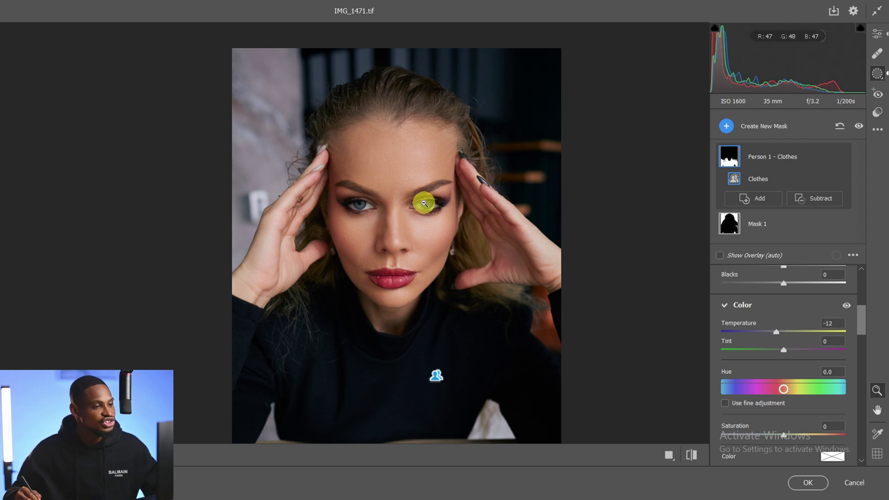
click(423, 203)
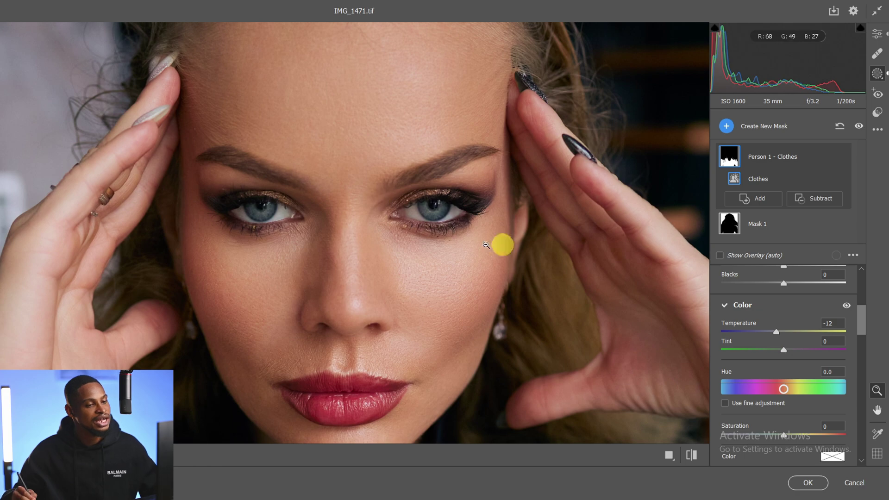
Create an Iris and Pupil mask for Person 1
click(726, 126)
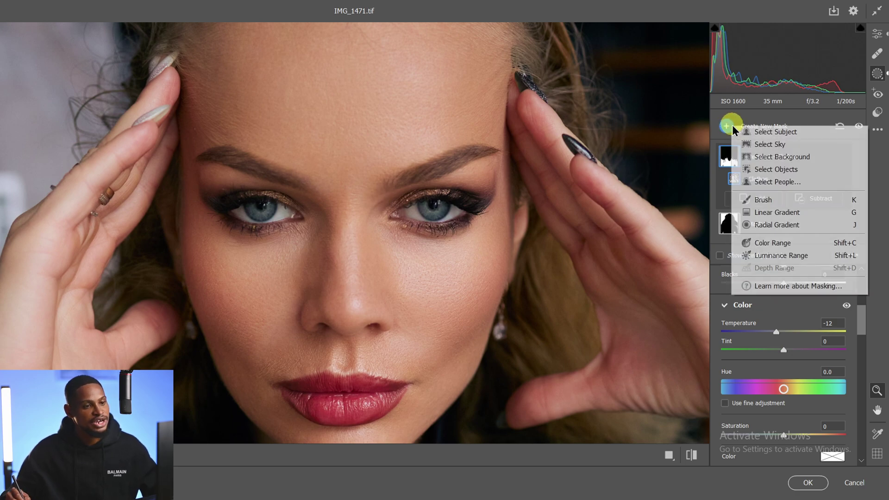
click(772, 184)
click(778, 179)
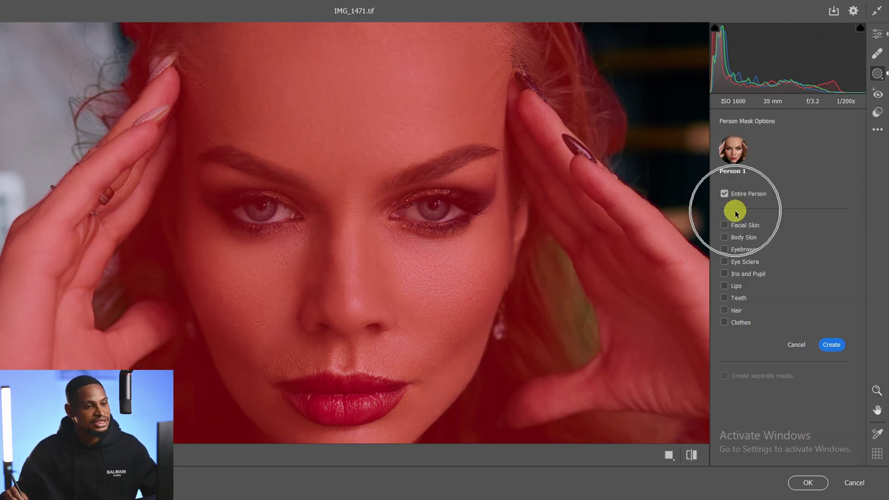
click(725, 274)
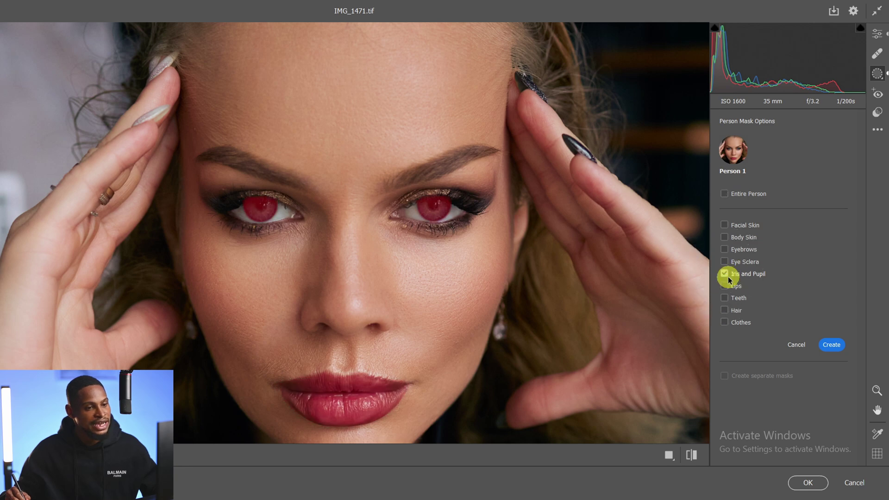
click(832, 345)
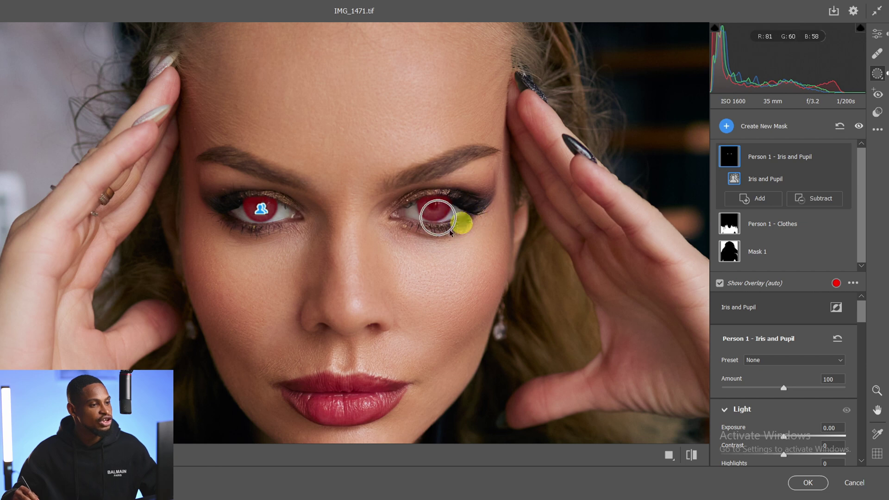
Warm the eye mask to Temperature +49 and shift its Hue to +156.3, then compare with the original
drag(860, 310, 861, 348)
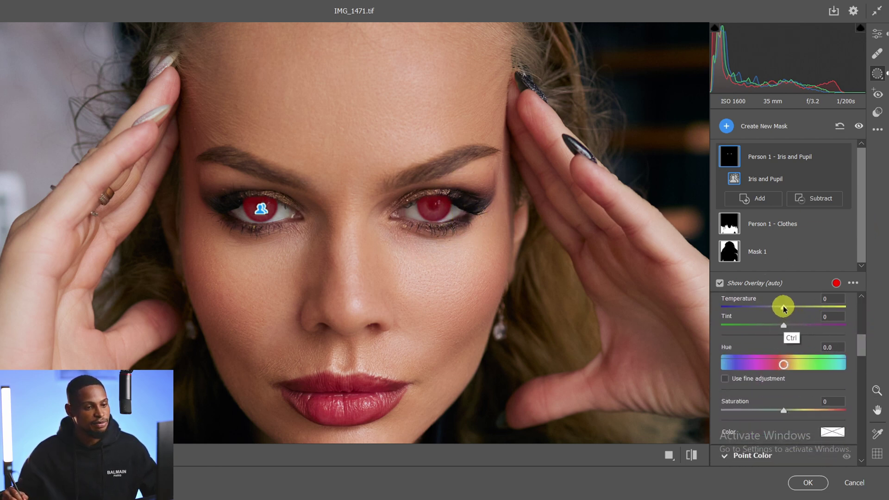
drag(784, 310, 800, 311)
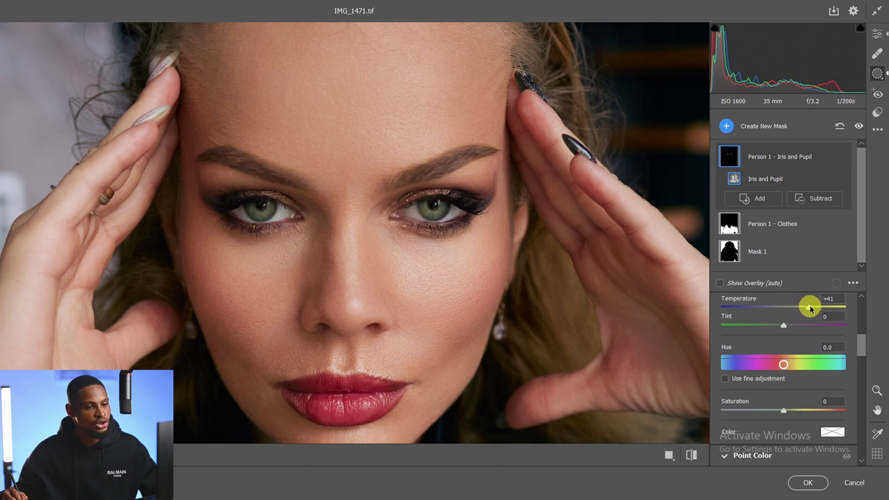
click(779, 356)
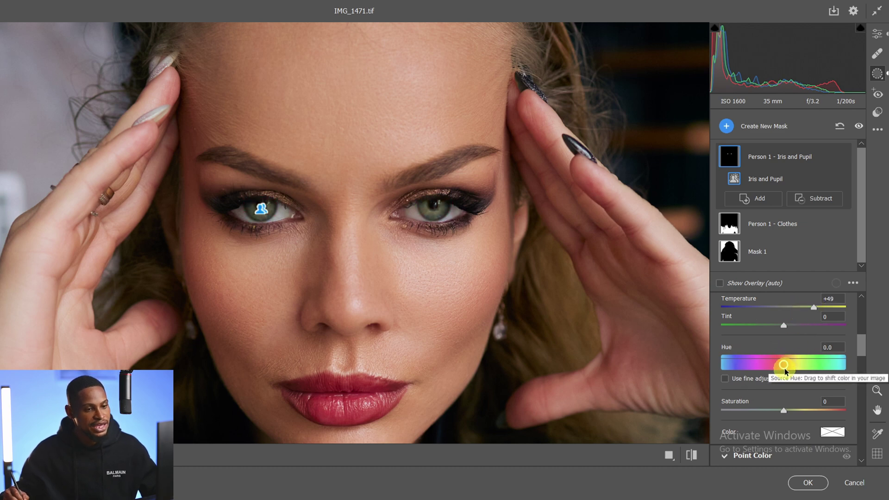
drag(784, 369, 837, 366)
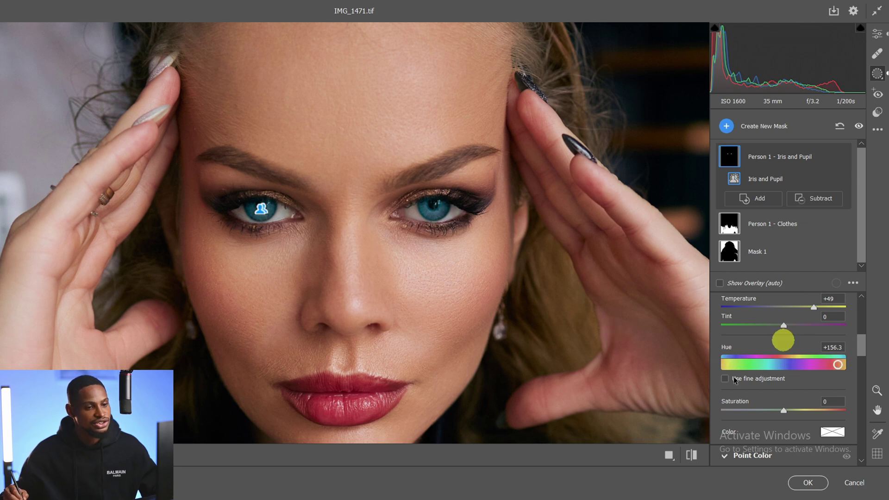
click(692, 456)
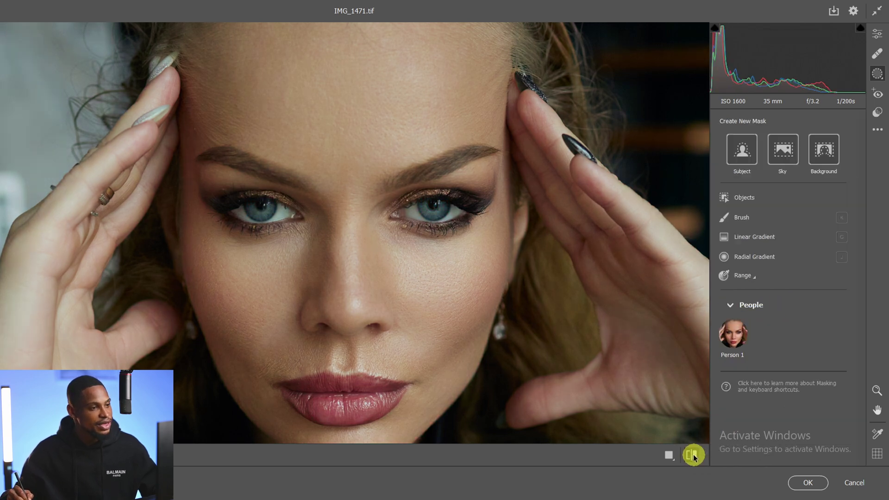
Shift the iris Hue back to +25.0 for green eyes and compare before/after
click(692, 456)
drag(837, 366, 792, 369)
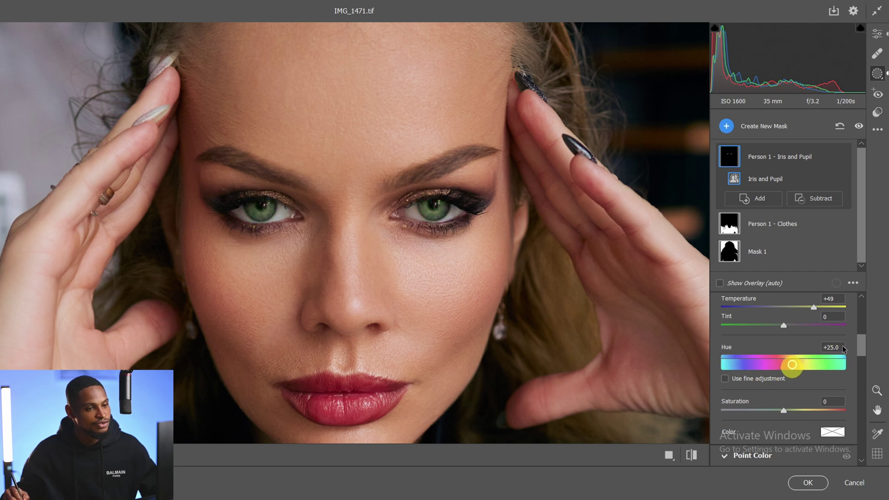
scroll(861, 343, up, 3)
click(692, 456)
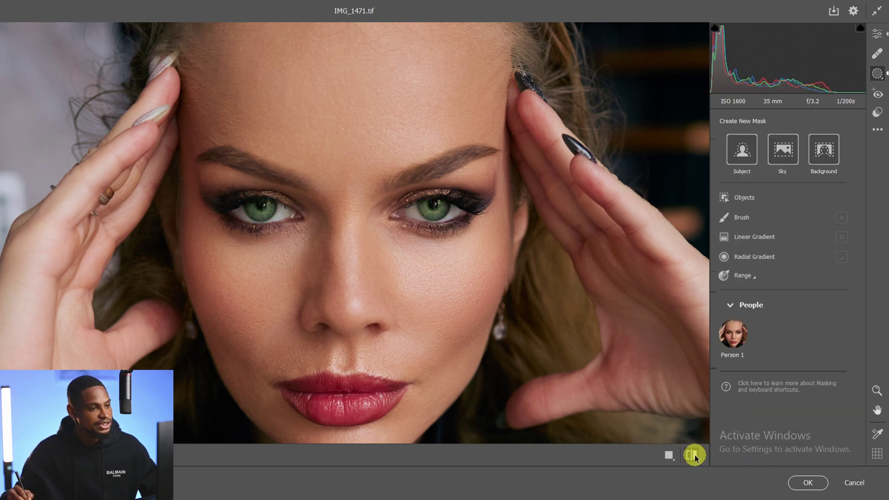
click(692, 456)
Boost the eye mask's Saturation to +50 and zoom out to the whole portrait
drag(861, 332, 864, 356)
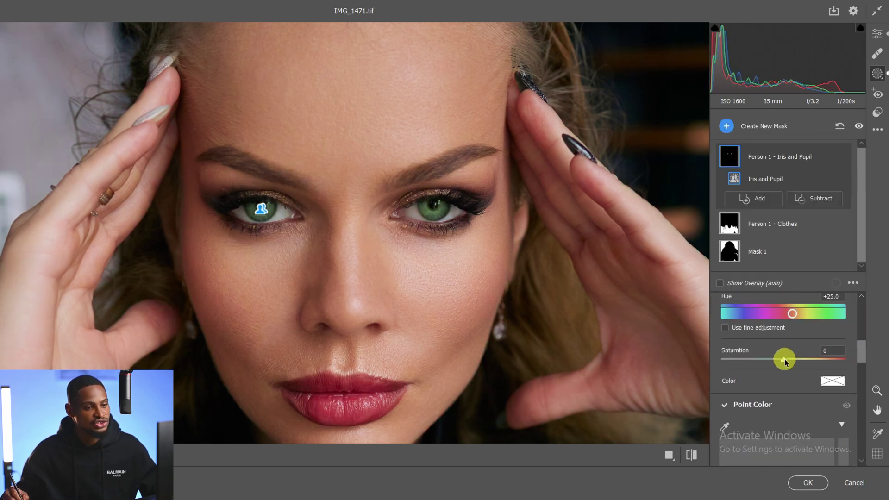
drag(809, 359, 815, 359)
key(z)
click(427, 282)
drag(427, 283, 437, 251)
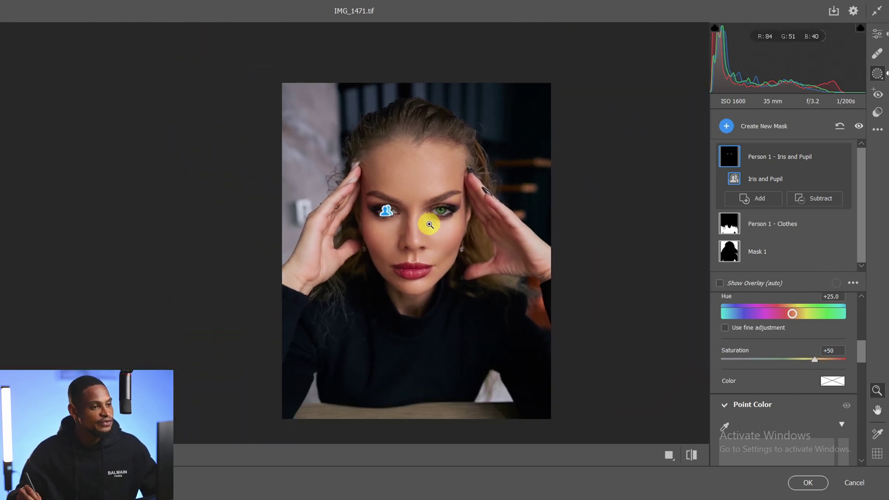
Apply the Camera Raw edits to Layer 2 and compare the result with the layer hidden and shown
click(798, 482)
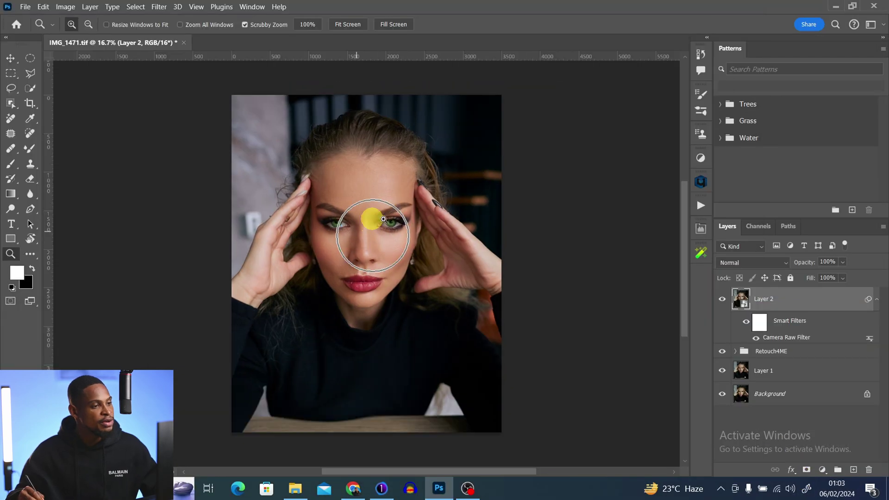
click(721, 299)
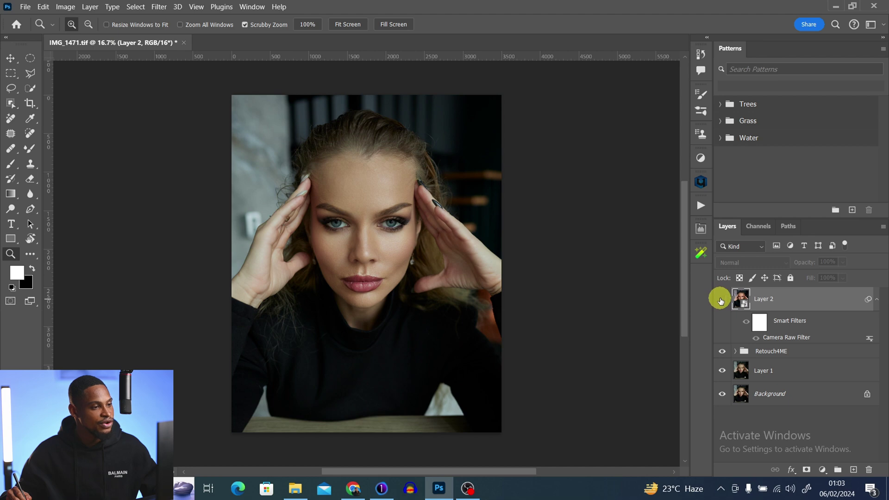
click(720, 300)
click(721, 300)
click(720, 300)
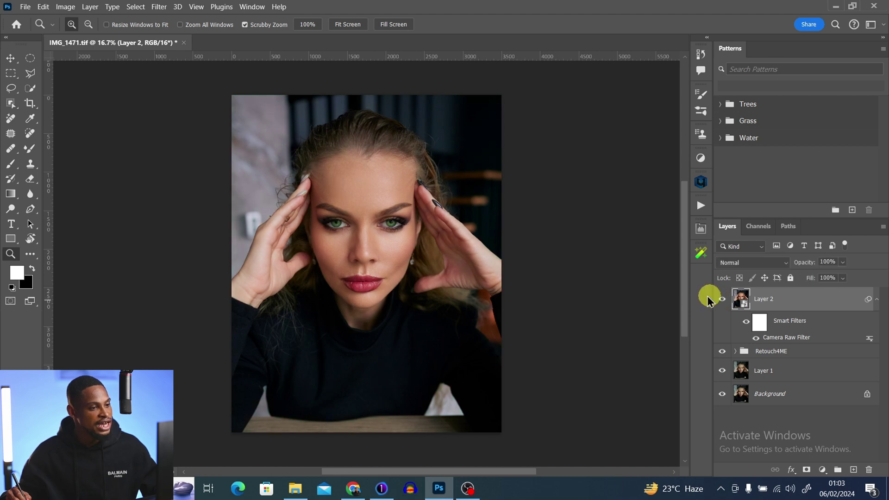
drag(394, 230, 411, 226)
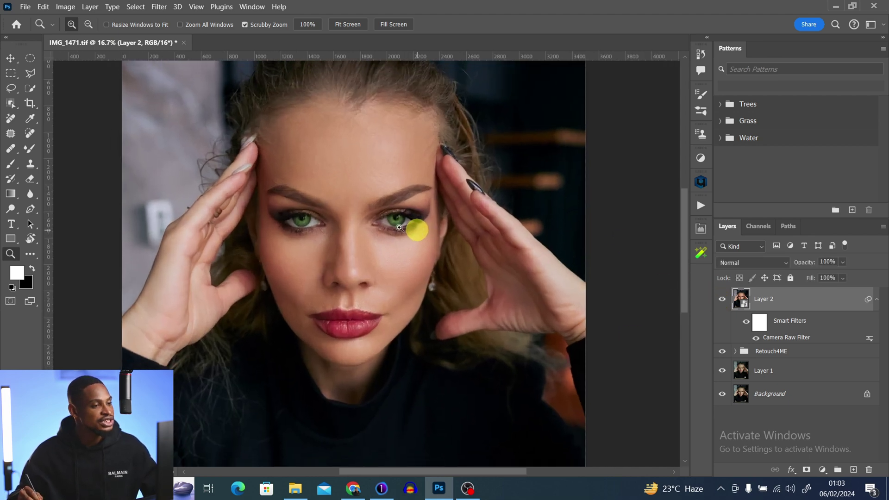
Set Layer 2's opacity to 80% and compare against the unfiltered image
click(844, 263)
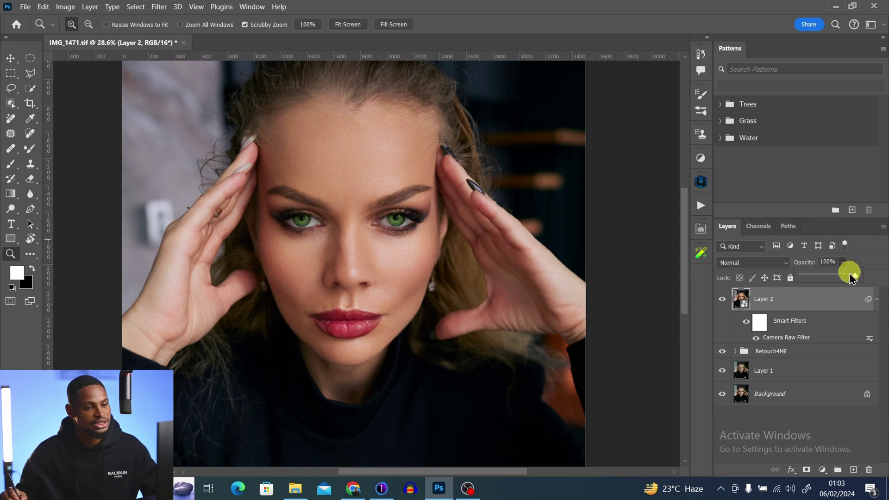
drag(853, 277, 840, 279)
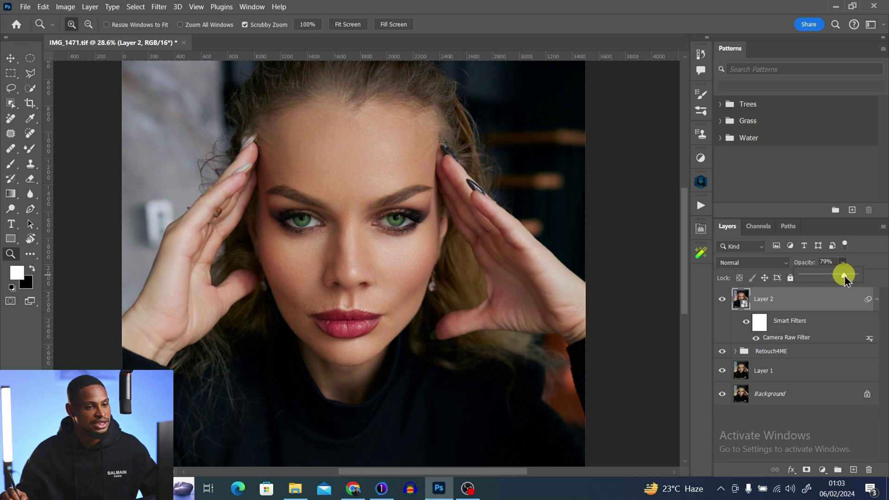
drag(844, 276, 844, 275)
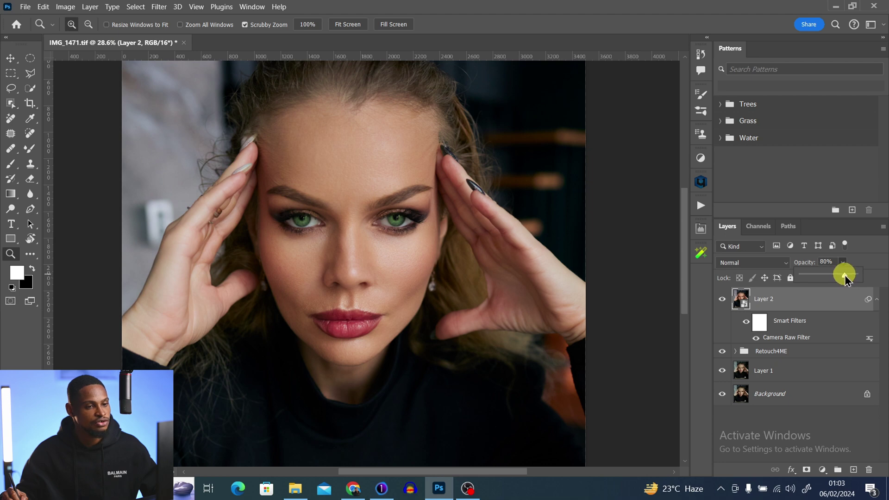
click(722, 298)
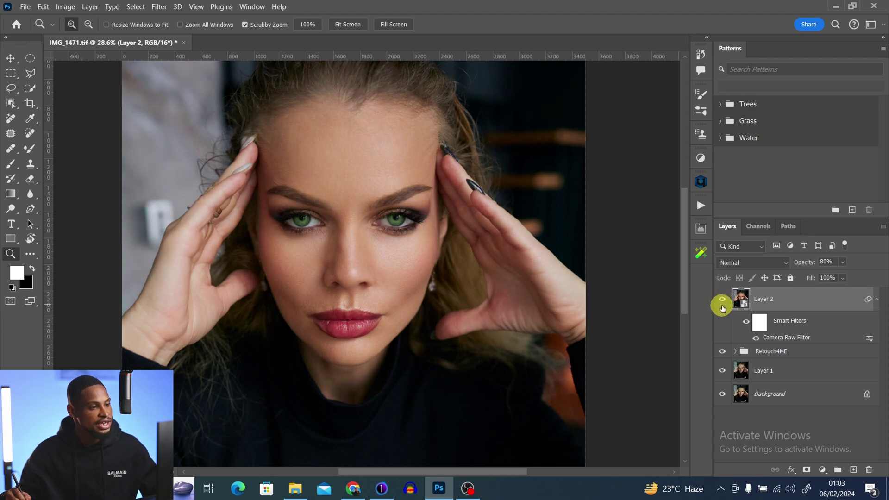